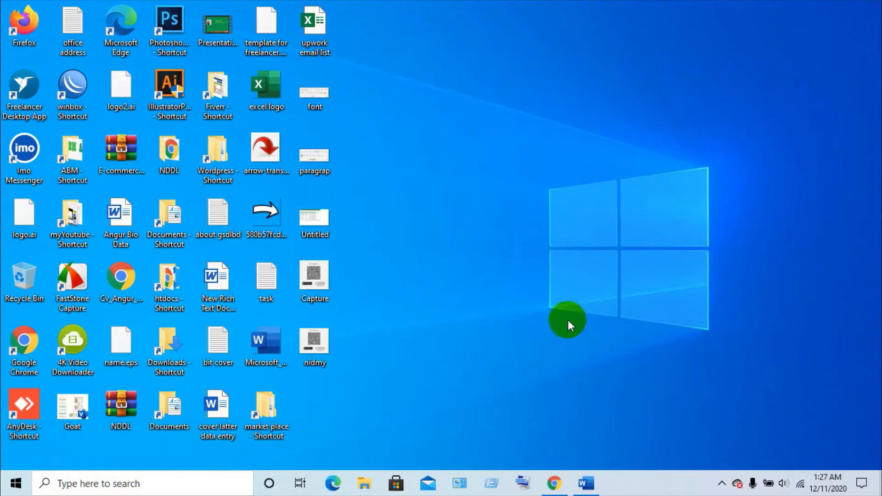
Switch to the open Word document and copy its entire Robi Axiata paragraph.
left_click(585, 480)
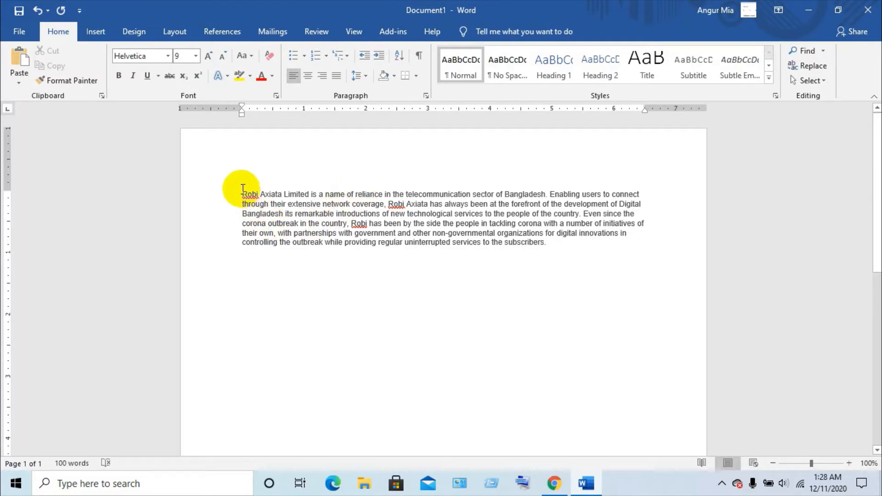
left_click_drag(244, 194, 555, 250)
left_click(429, 273)
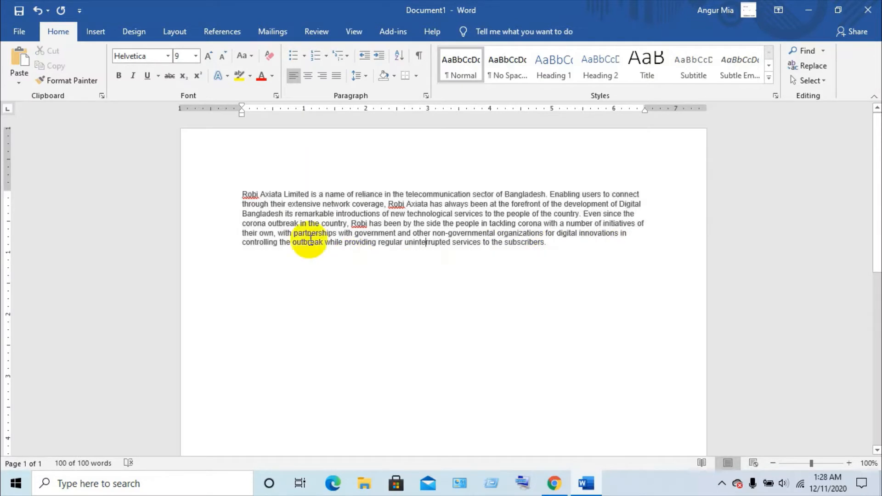
left_click_drag(242, 193, 542, 243)
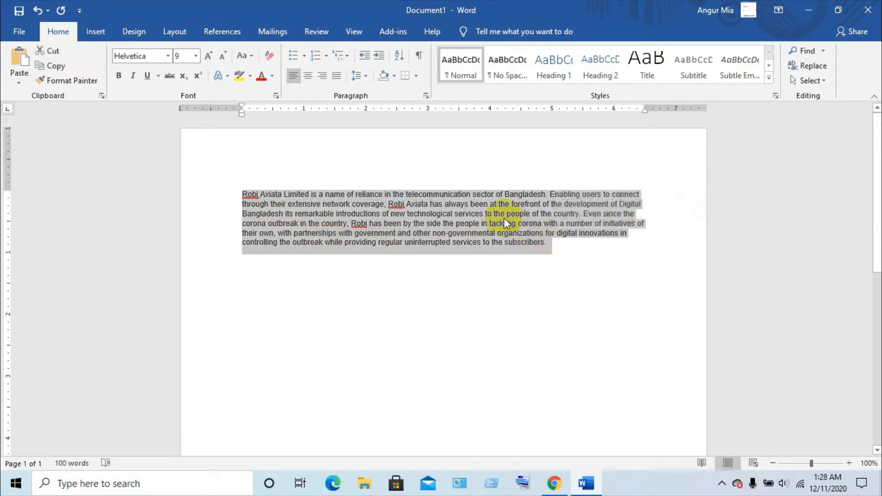
right_click(500, 214)
left_click(530, 240)
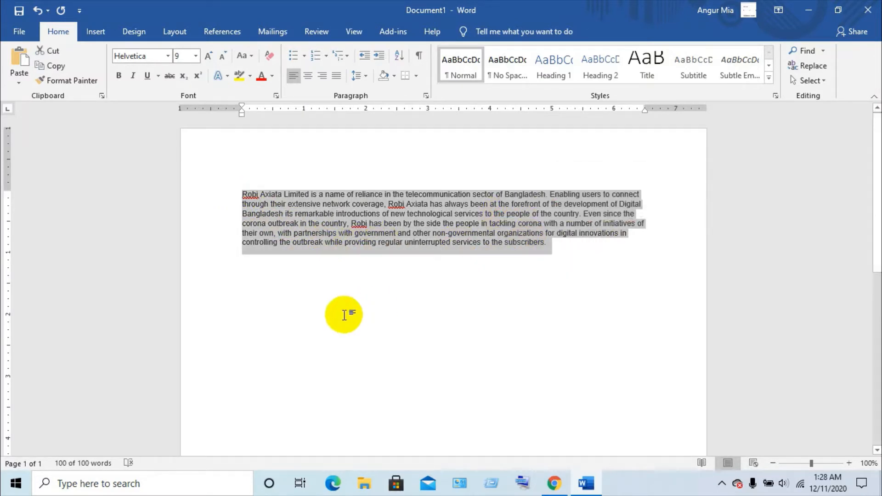
Paste the copied paragraph twice into the last line of text, inside "while" and inside "uninterrupted", keeping its source formatting.
left_click(335, 321)
right_click(334, 325)
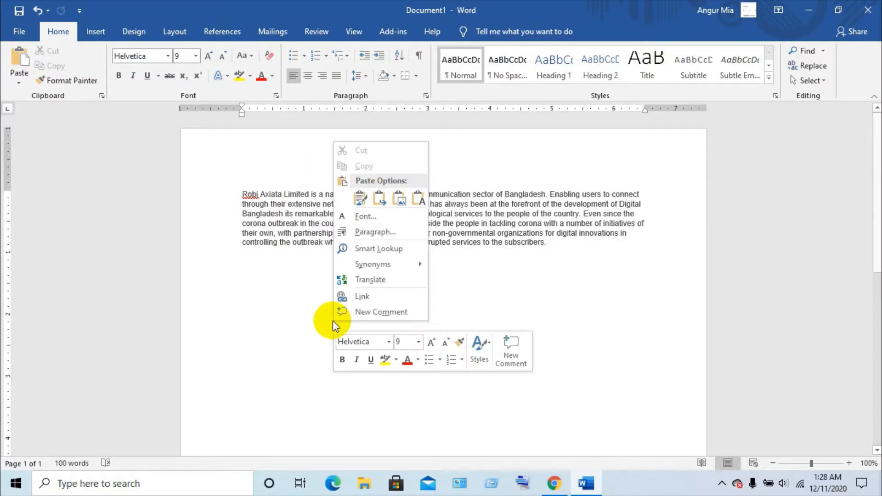
left_click(360, 198)
right_click(329, 370)
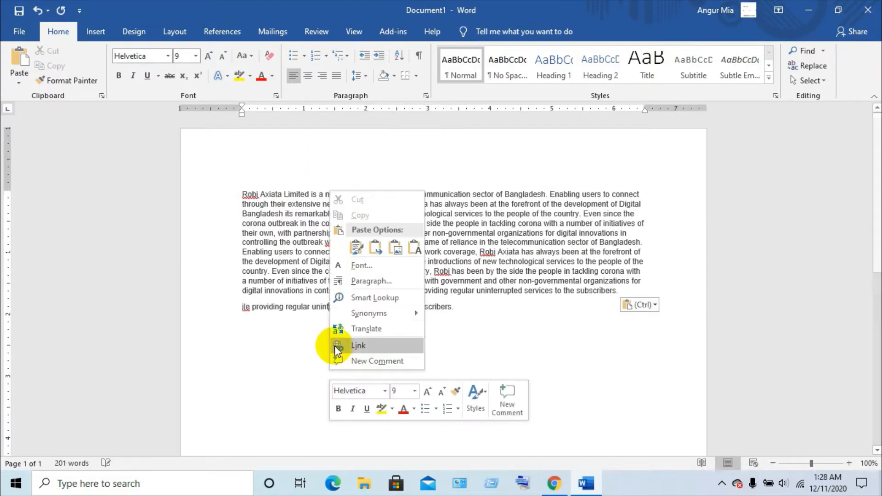
left_click(349, 247)
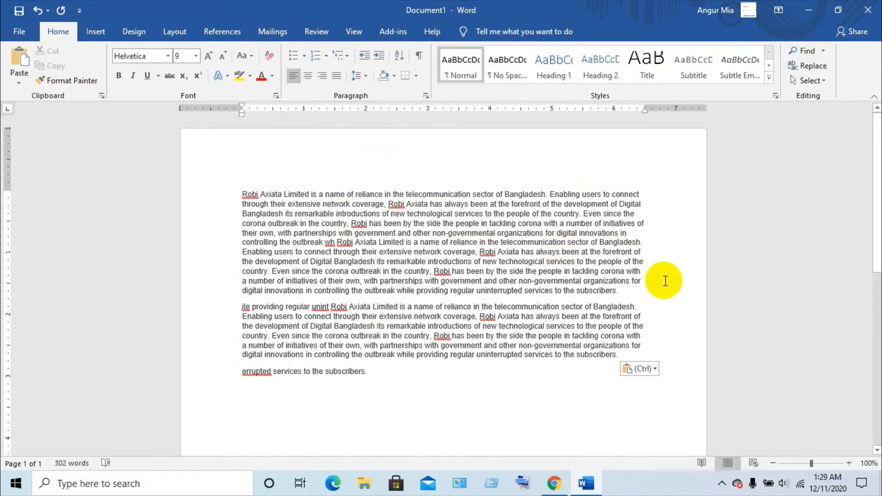
Select all the text, center it and return it to left alignment.
left_click_drag(627, 233, 242, 233)
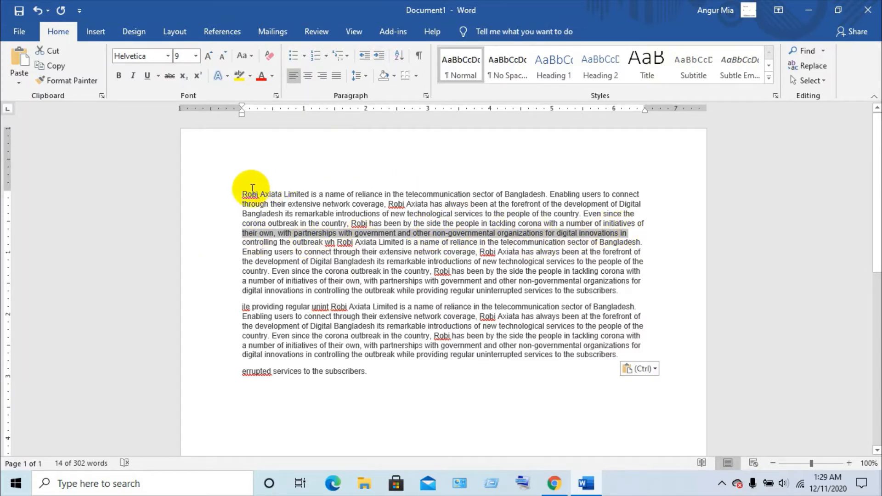
left_click_drag(242, 193, 375, 369)
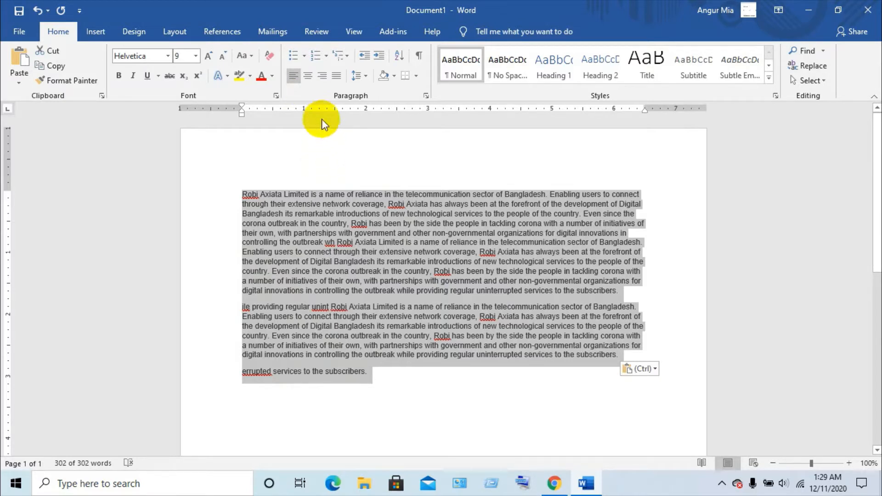
left_click(309, 77)
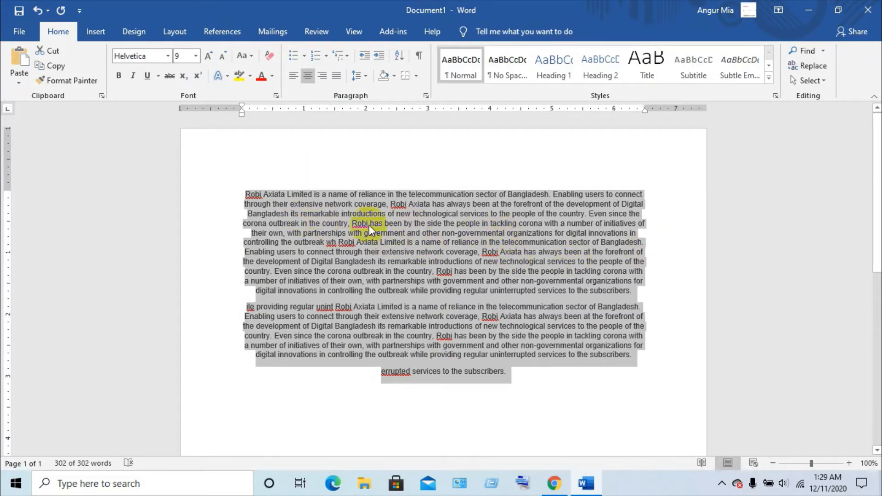
left_click(292, 76)
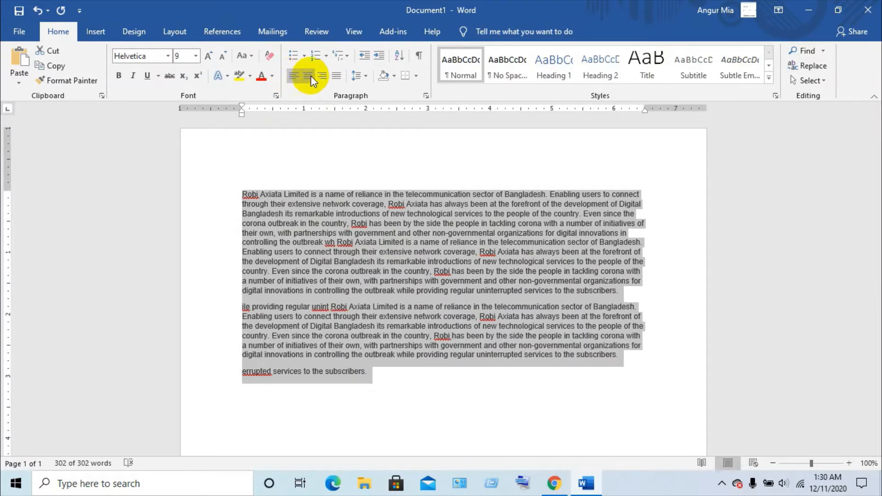
Center all the text again and change it to right alignment.
left_click(313, 76)
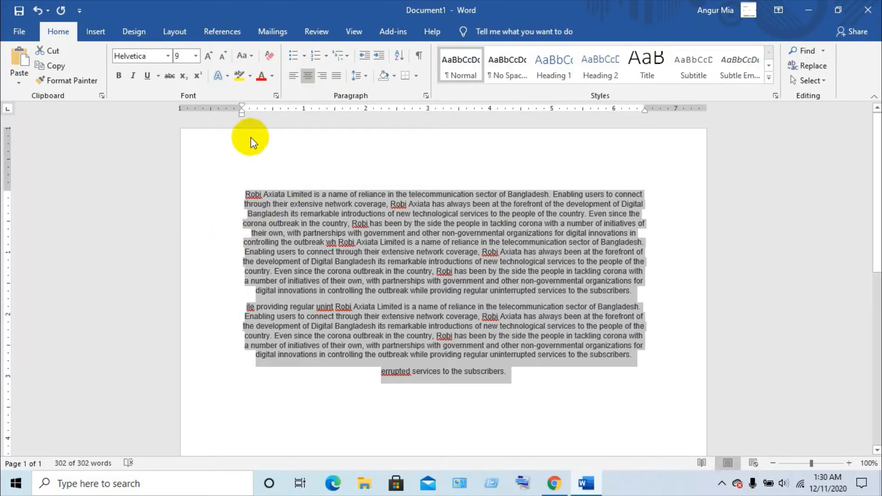
left_click(323, 81)
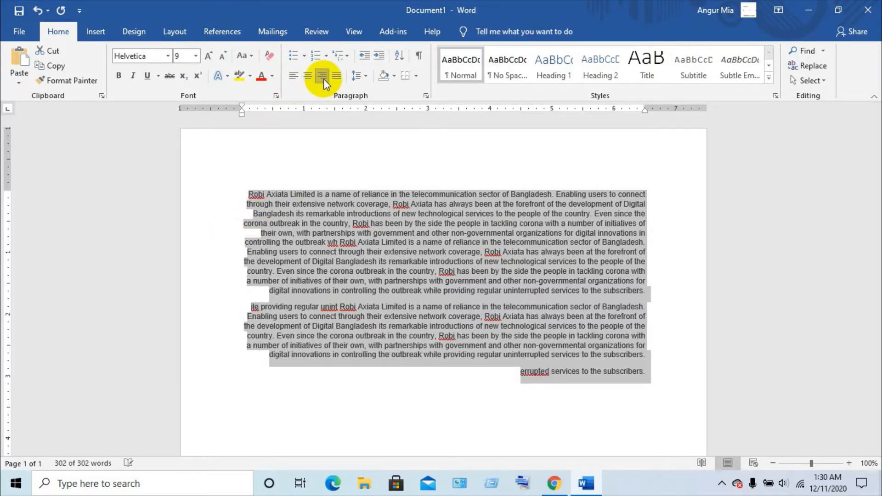
left_click(666, 261)
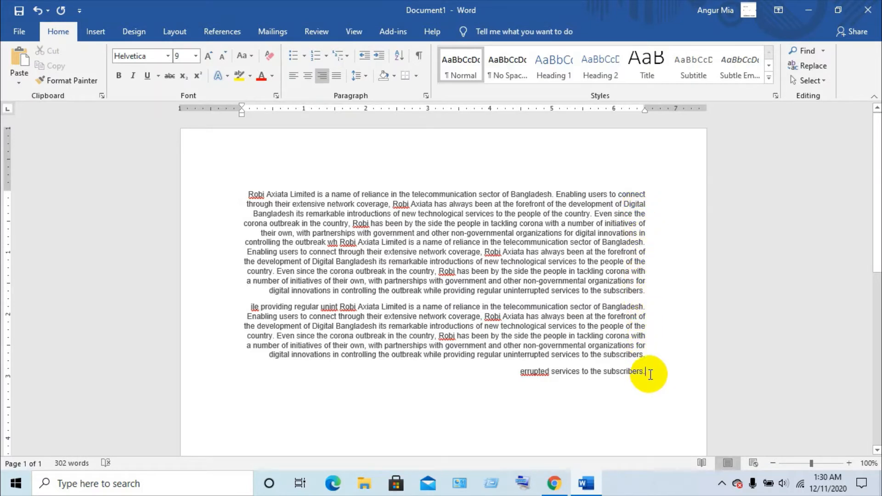
left_click(648, 371)
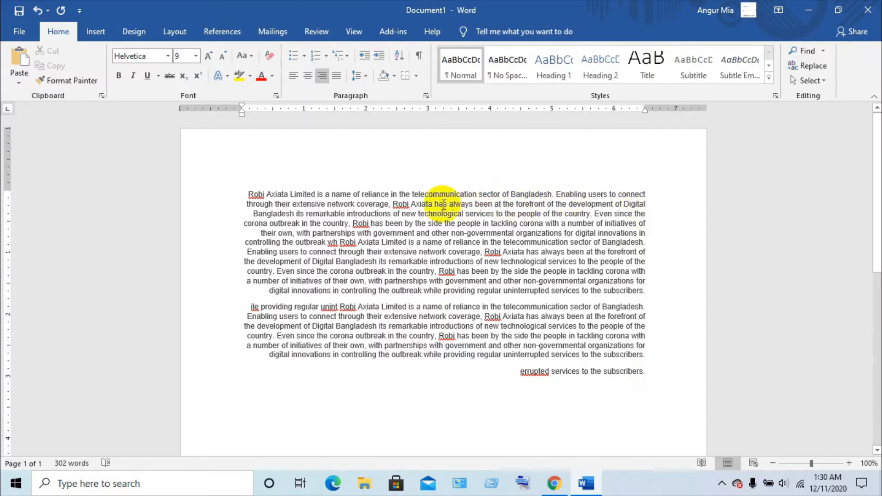
Justify all the text in the document.
left_click_drag(248, 194, 647, 372)
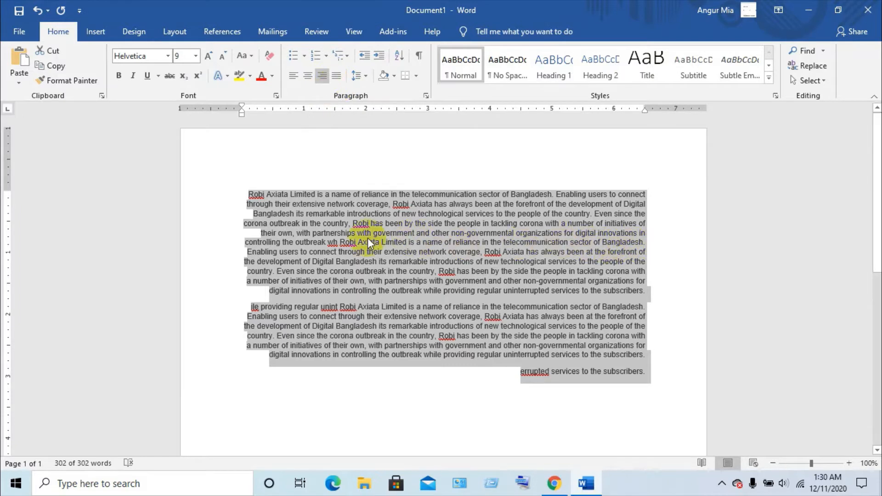
left_click(338, 77)
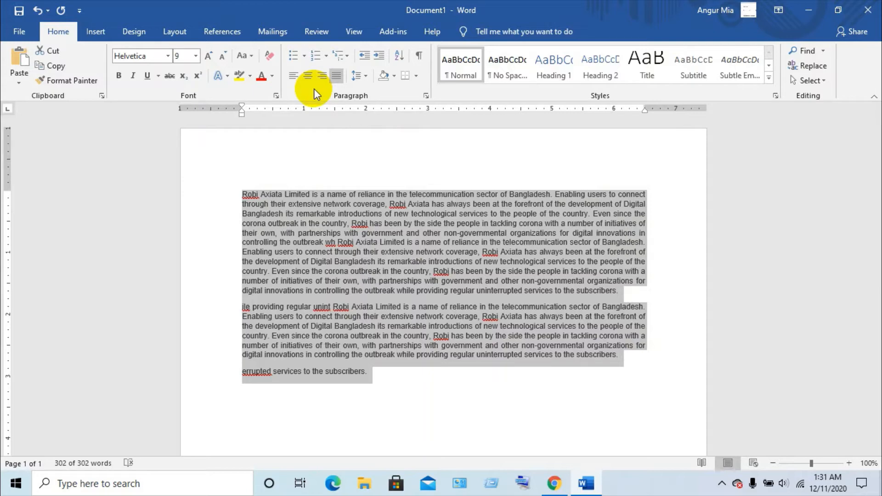
left_click(316, 223)
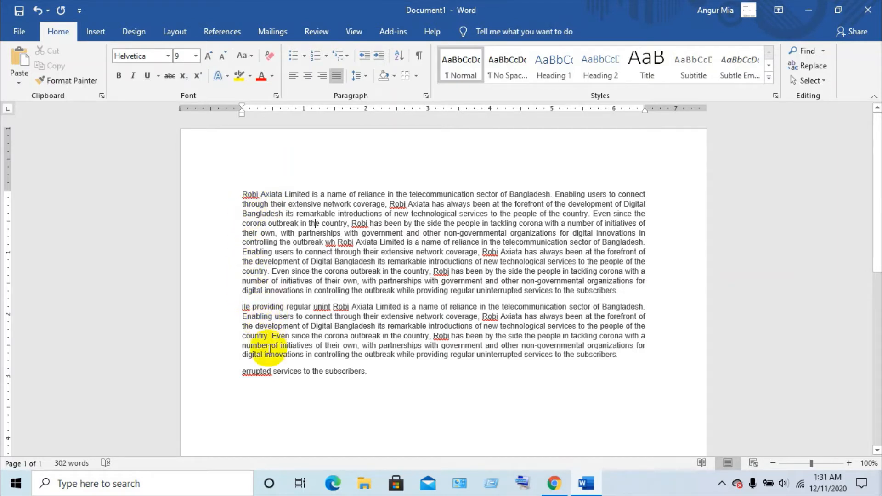
left_click(256, 297)
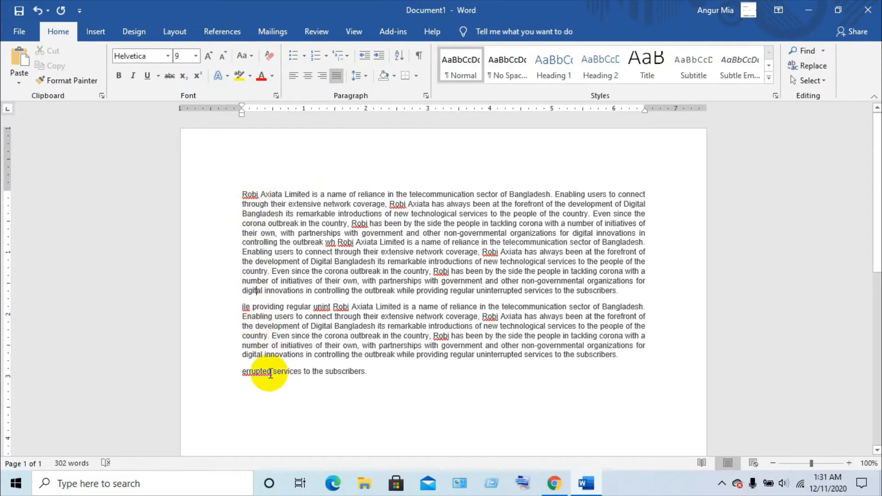
left_click(242, 307)
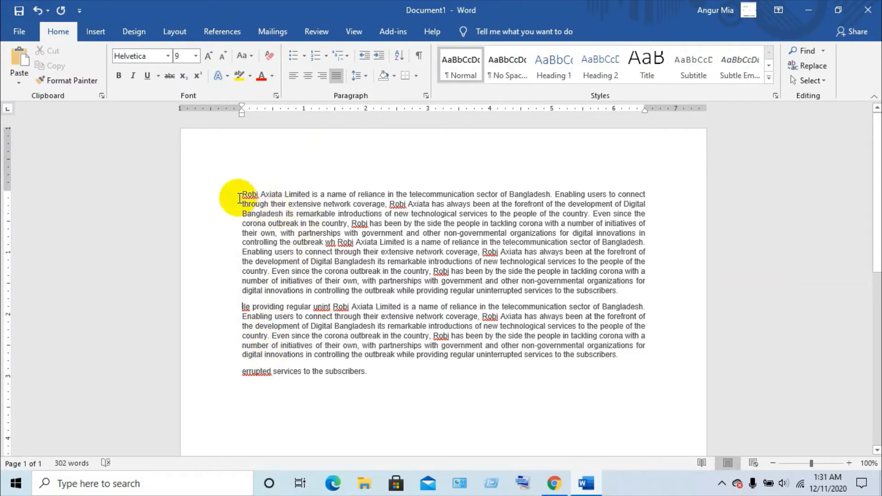
left_click_drag(239, 194, 371, 372)
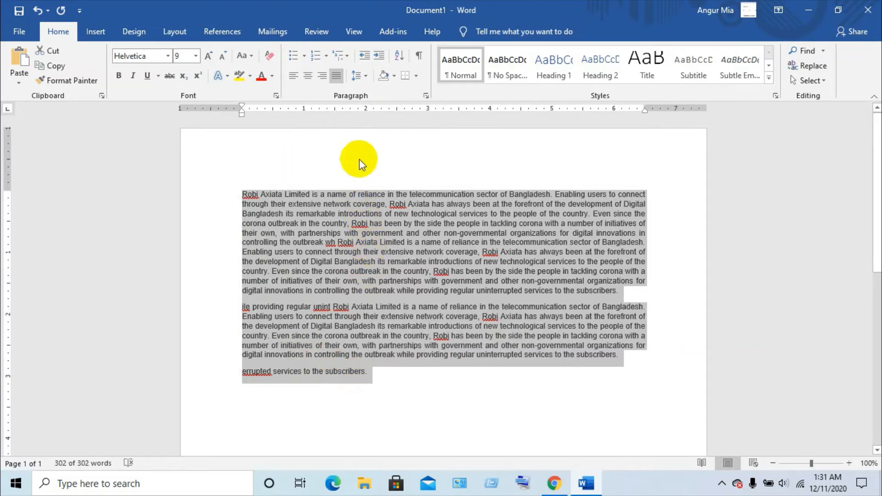
left_click(365, 77)
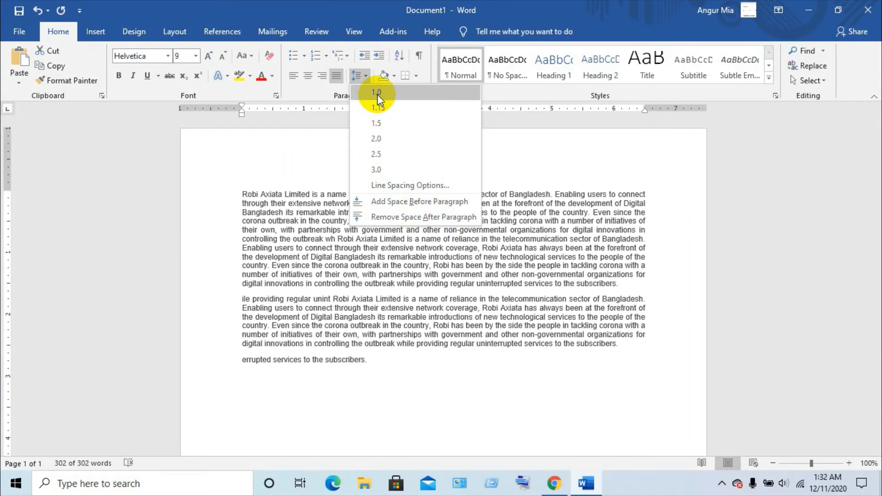
key("ctrl+a")
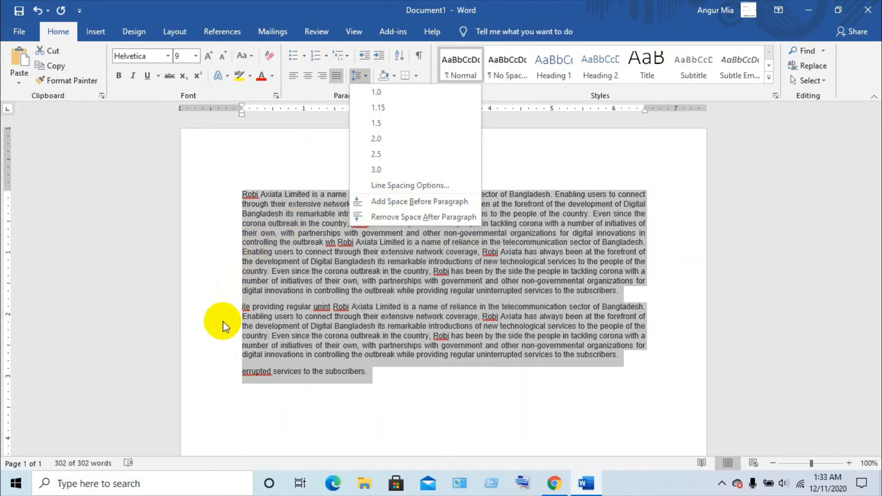
left_click(232, 330)
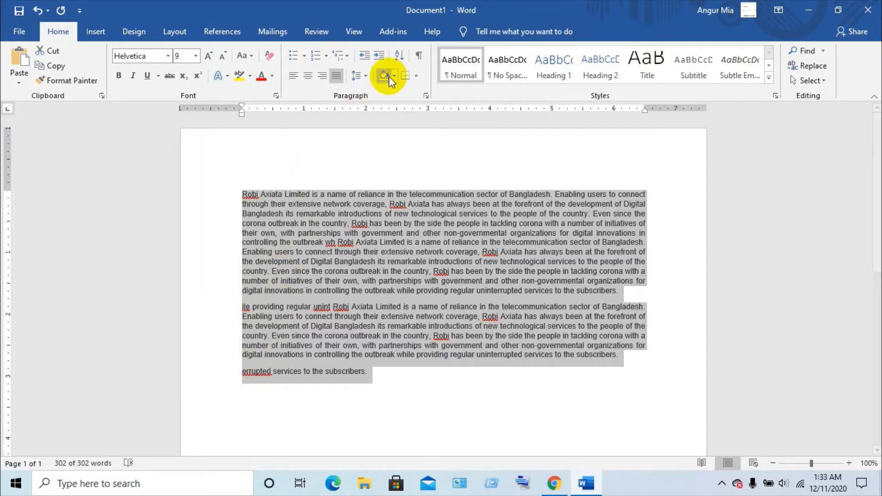
left_click(362, 76)
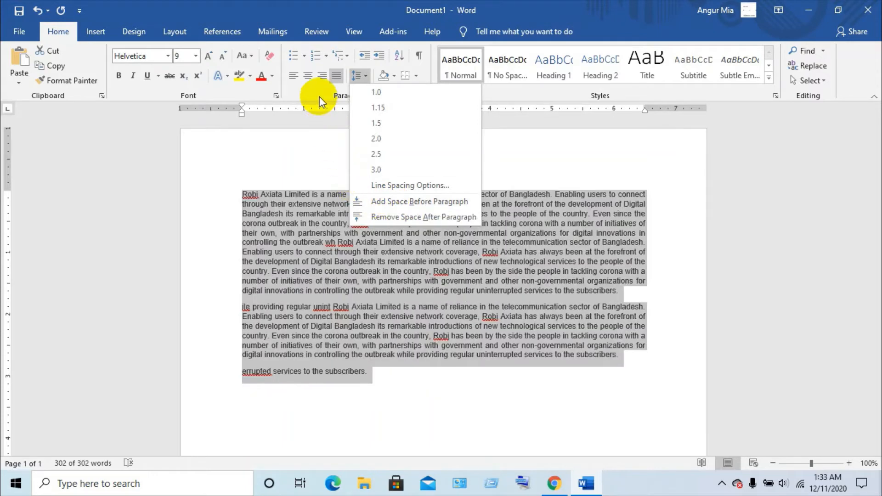
left_click(321, 102)
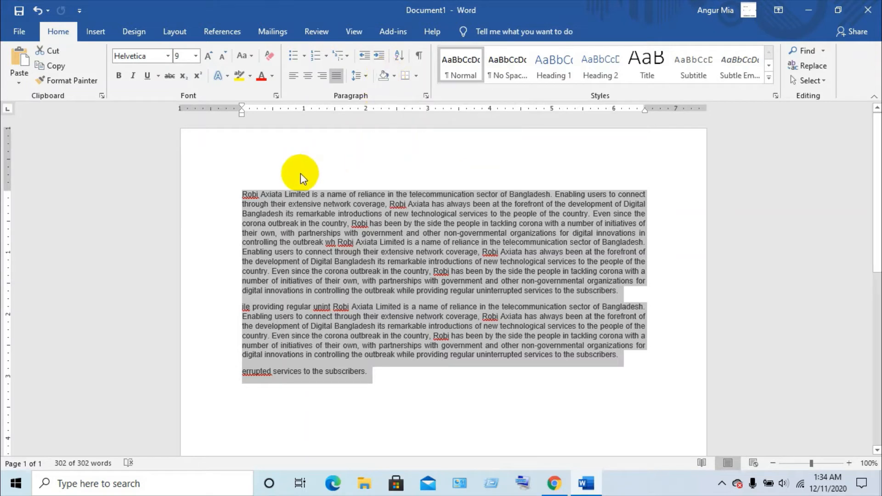
Try light blue paragraph shading on all the text.
left_click(394, 75)
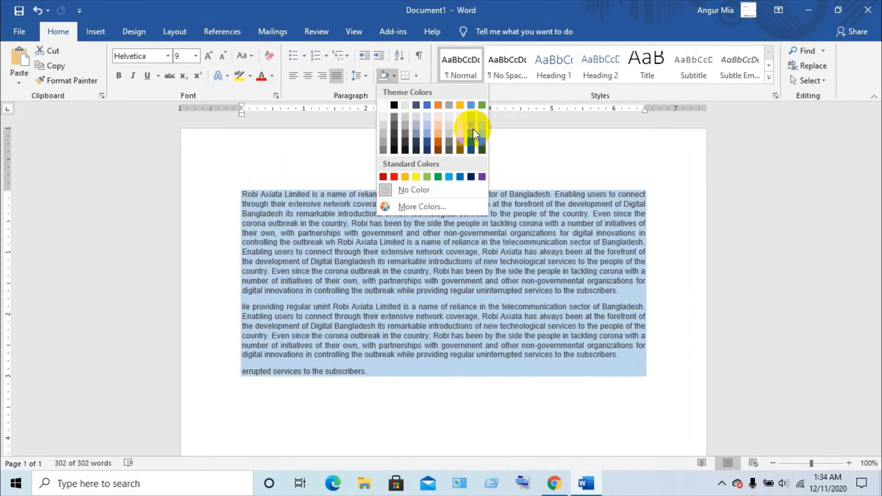
left_click(473, 128)
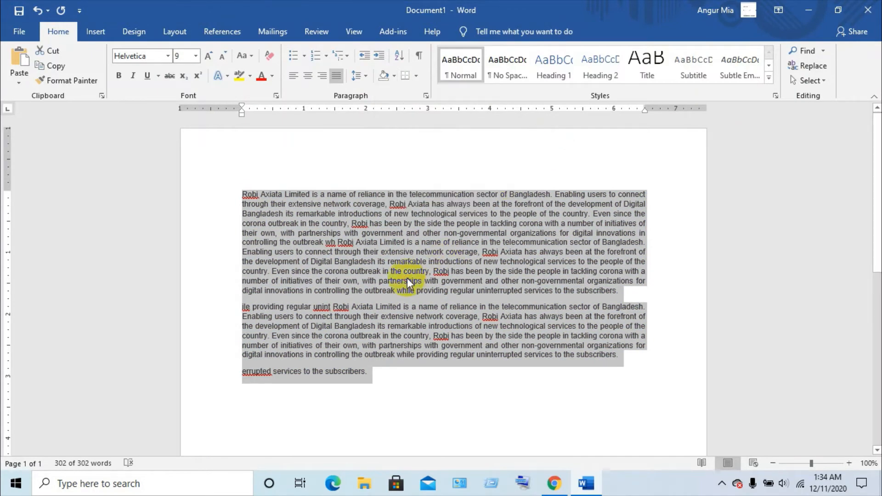
left_click(318, 281)
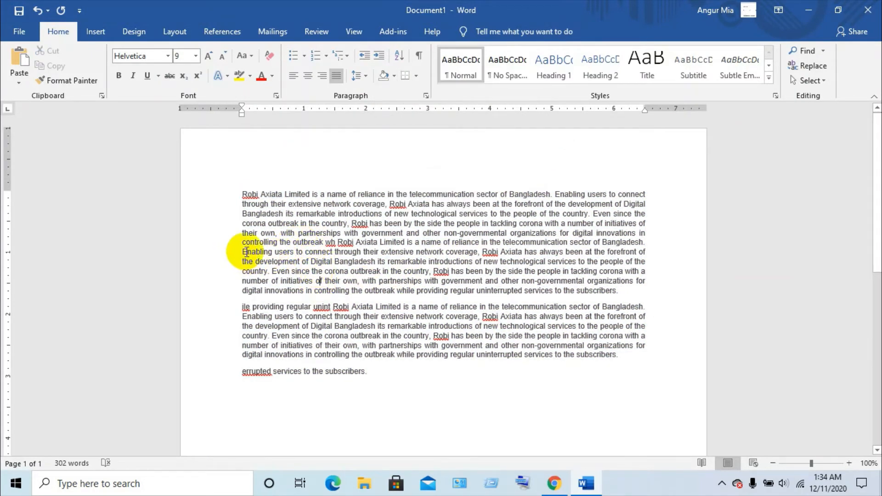
Apply light green shading to the two lines from "corona outbreak in the country" to "digital innovations in".
left_click_drag(243, 252, 646, 253)
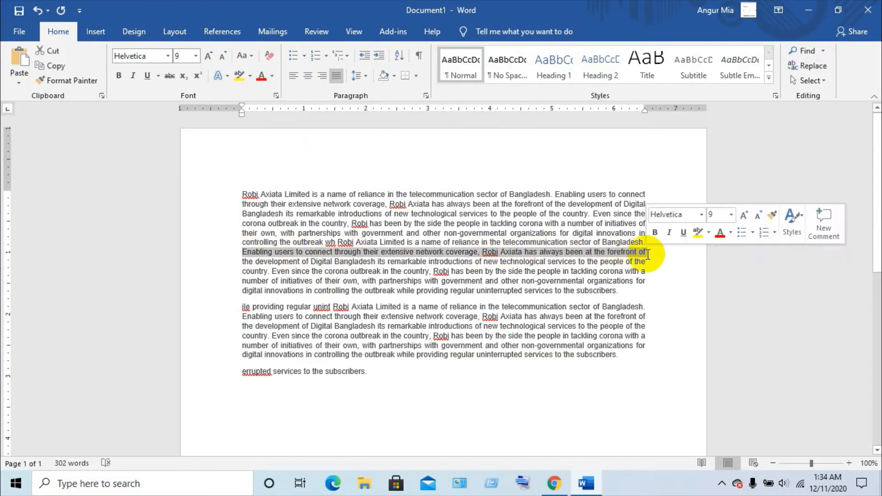
left_click(398, 75)
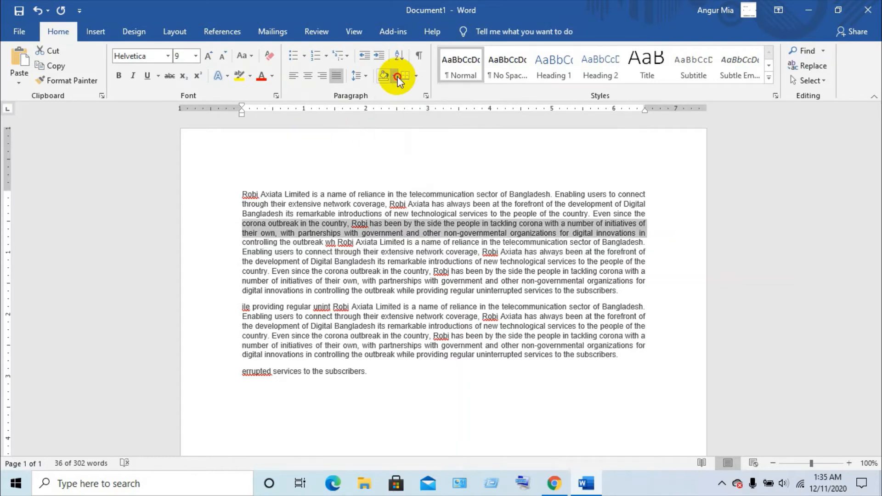
left_click(394, 76)
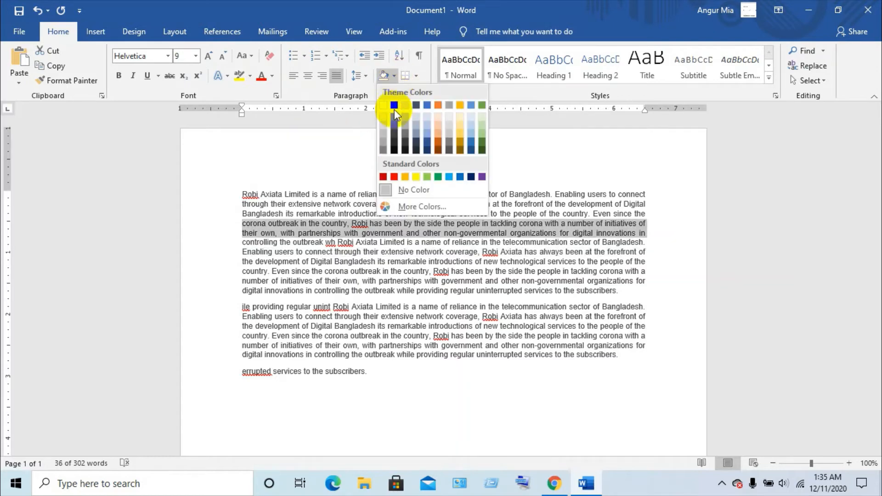
left_click(481, 137)
left_click(669, 218)
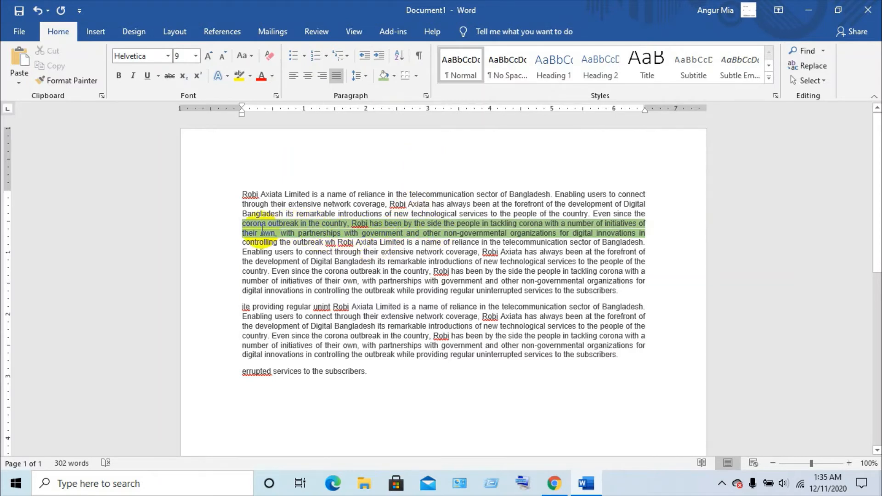
left_click(227, 256)
left_click(252, 189)
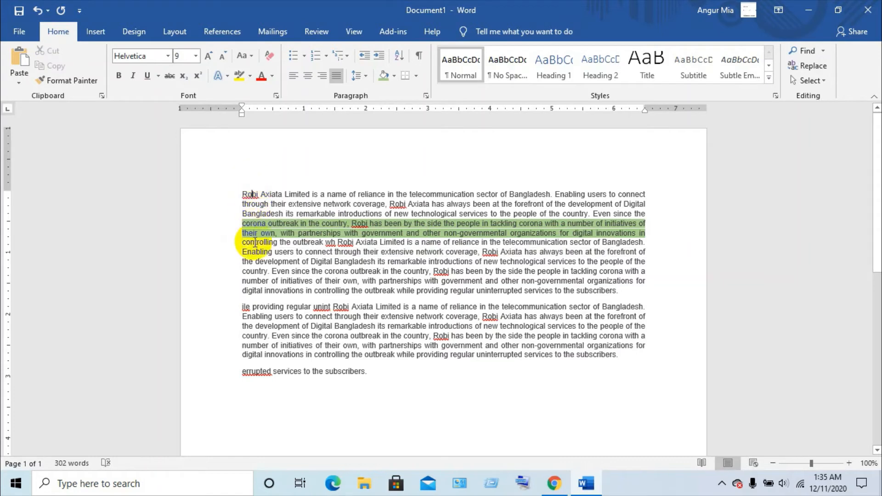
left_click(255, 242)
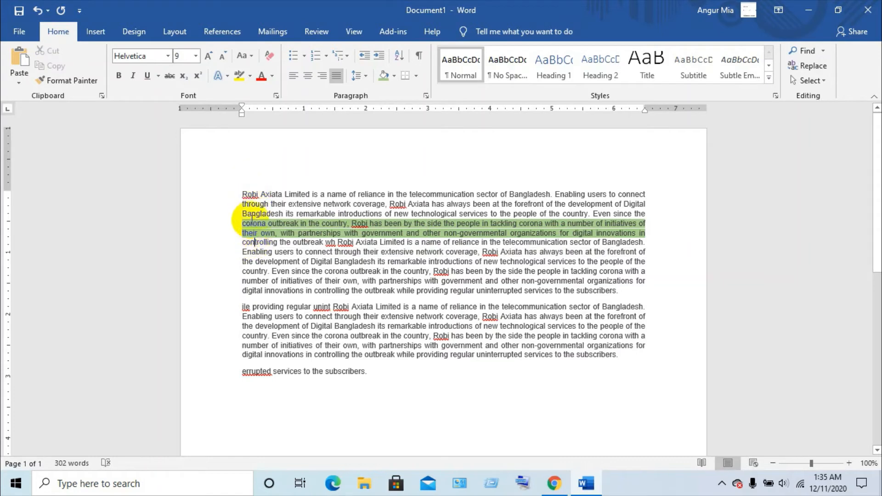
Select all the text in the document and look over the available border options.
left_click(243, 196)
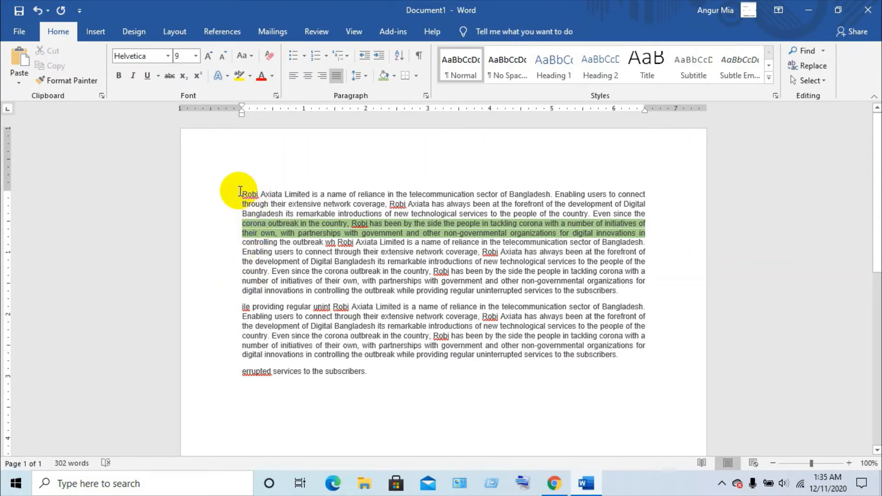
left_click_drag(239, 192, 371, 373)
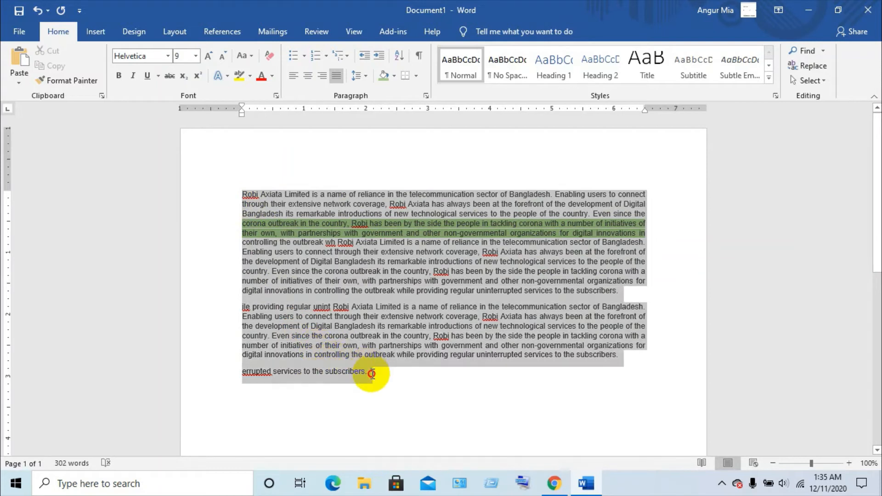
left_click(418, 78)
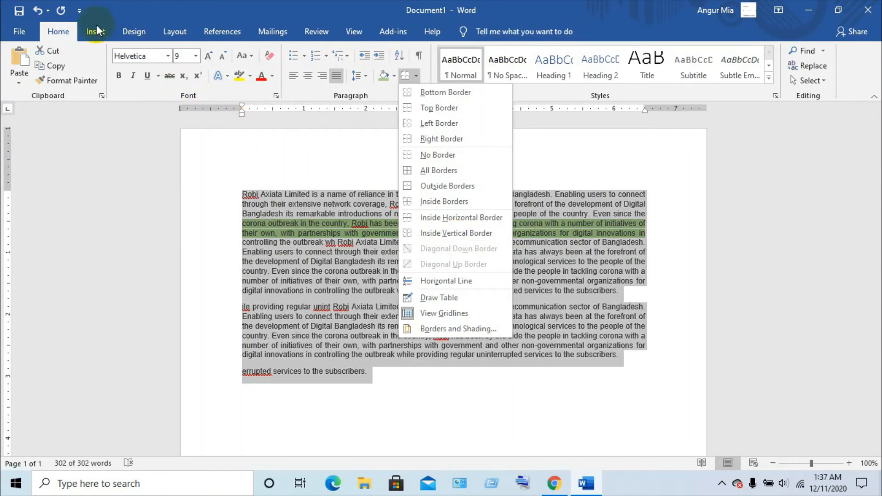
left_click(98, 32)
left_click(99, 31)
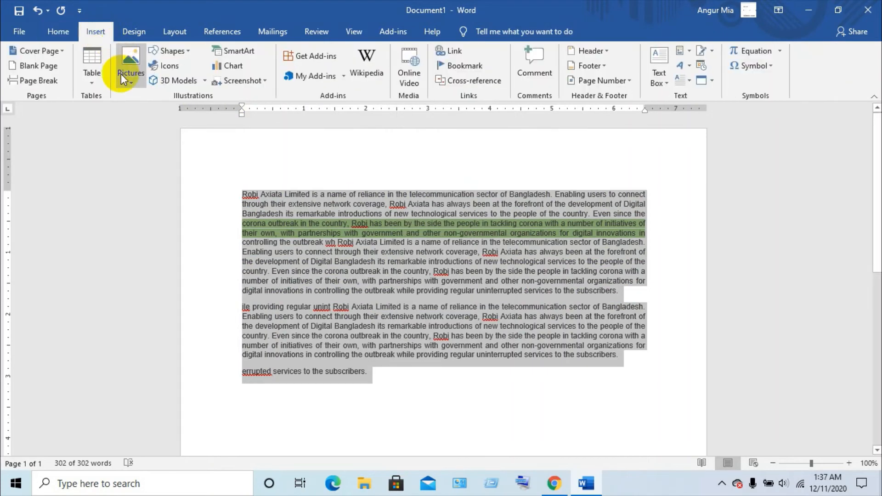
Try a two-column layout on all the text and return it to one column.
left_click(175, 31)
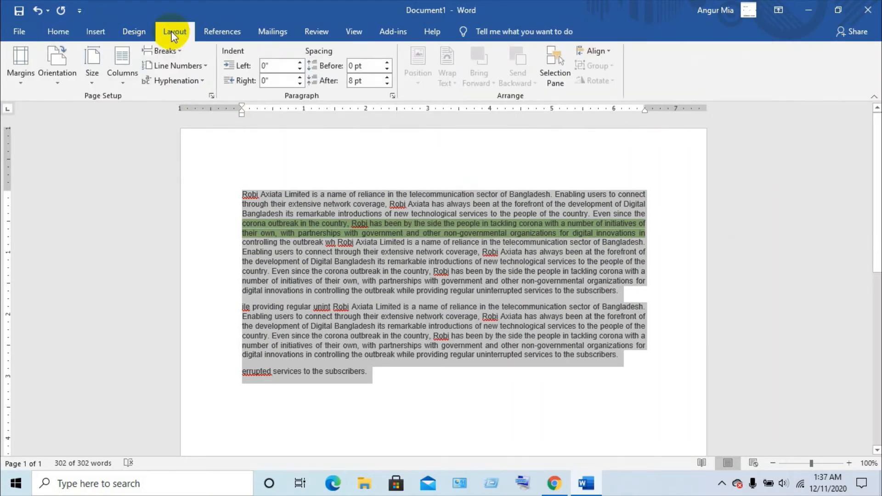
left_click(115, 80)
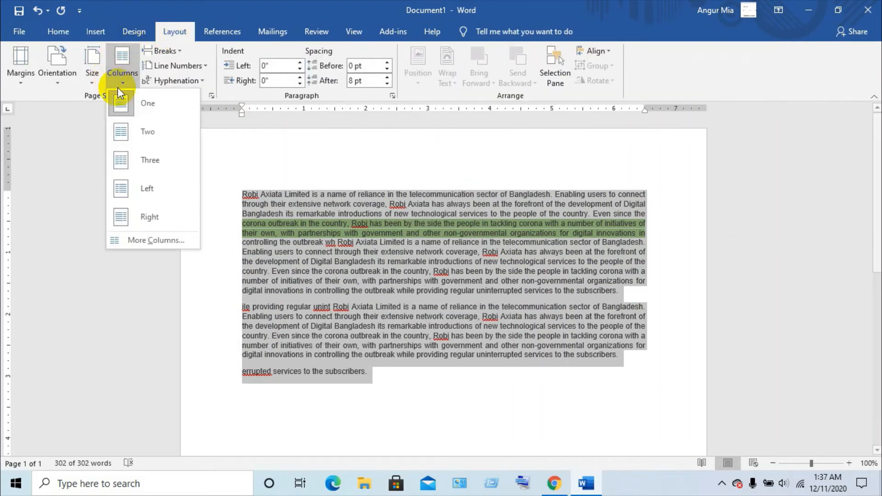
left_click(138, 131)
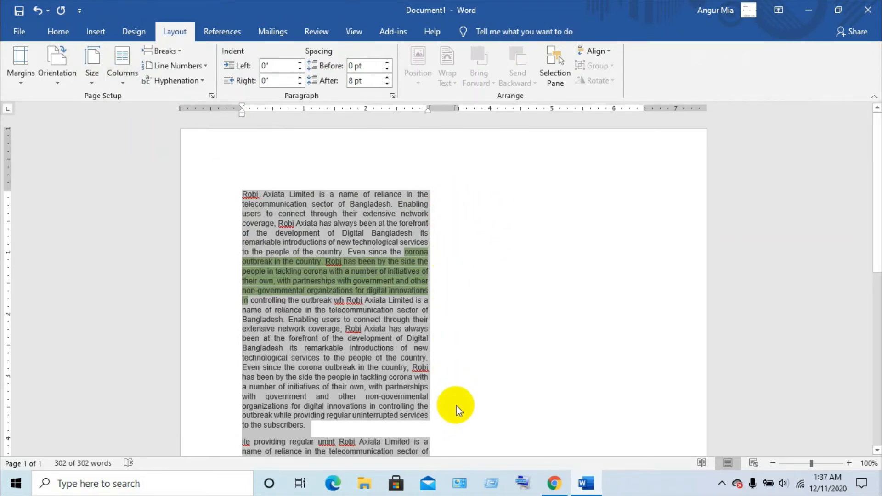
left_click(621, 293)
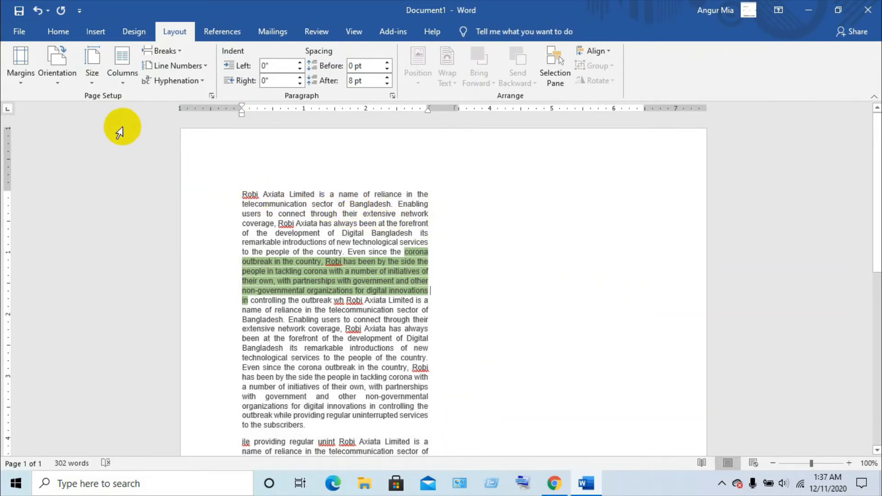
left_click(118, 82)
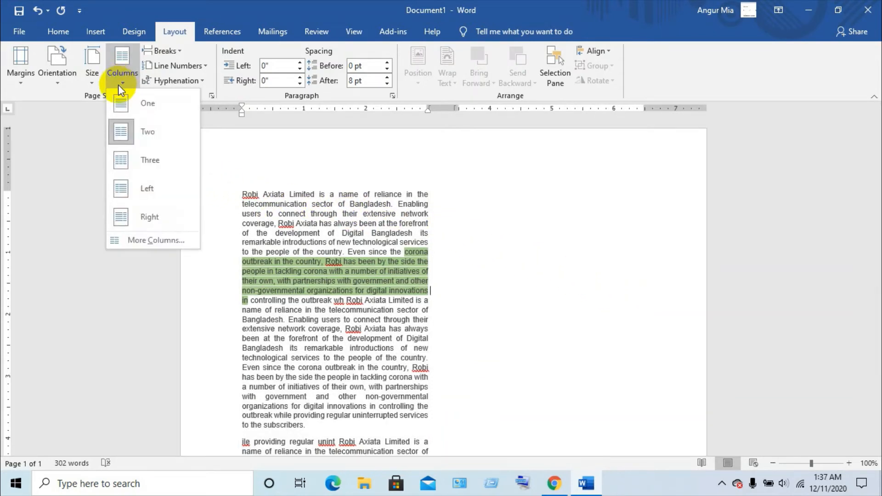
left_click(133, 105)
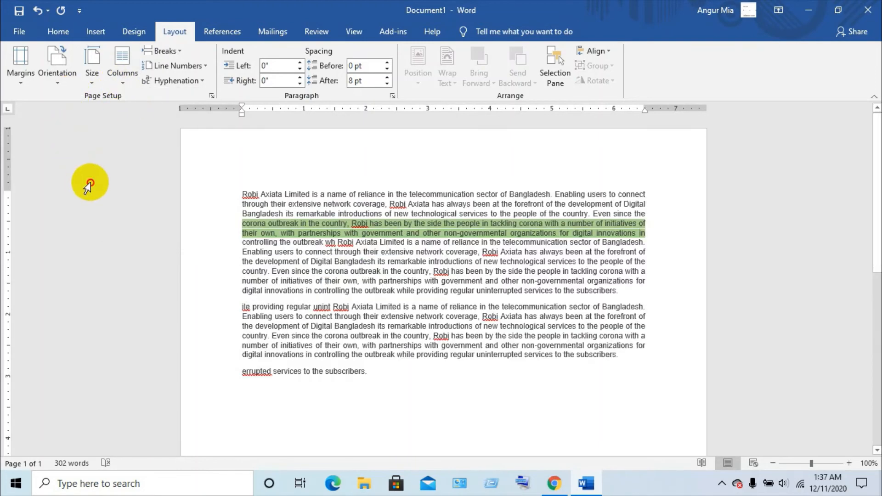
Make the first paragraph a round bullet and add the bulleted items "Dfdsfrfio", "Fdufshydiuwe" and "feruew" below it.
left_click(58, 31)
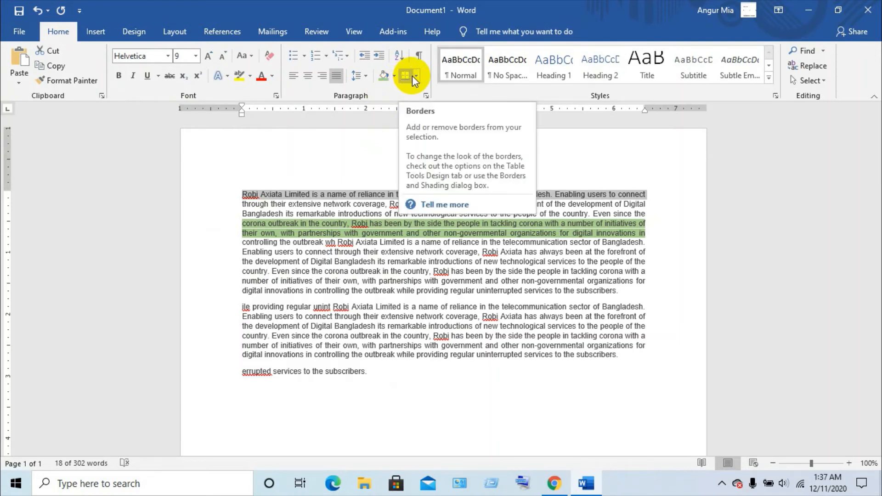
left_click(296, 54)
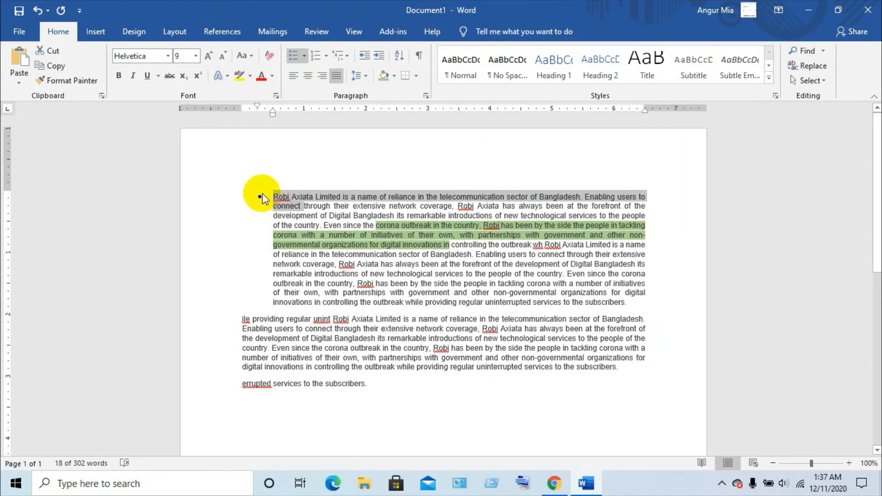
left_click(642, 303)
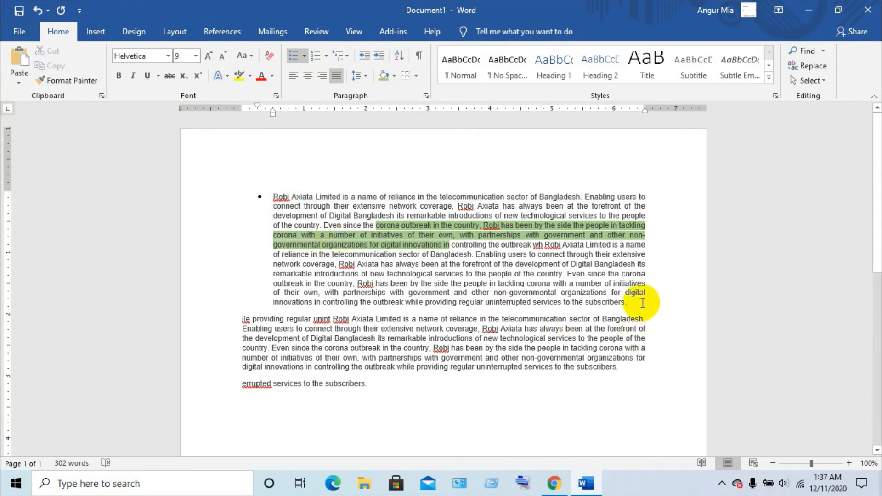
key("Return")
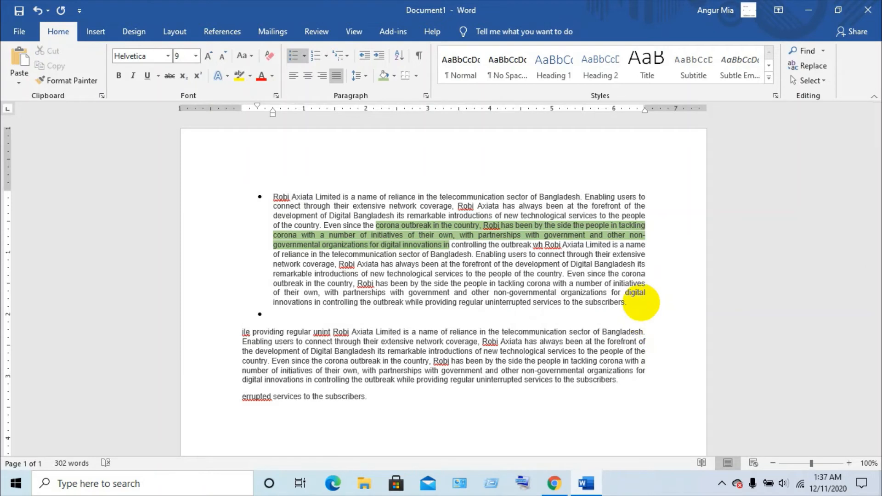
type("dfdsfrfio")
key("Return")
type("f")
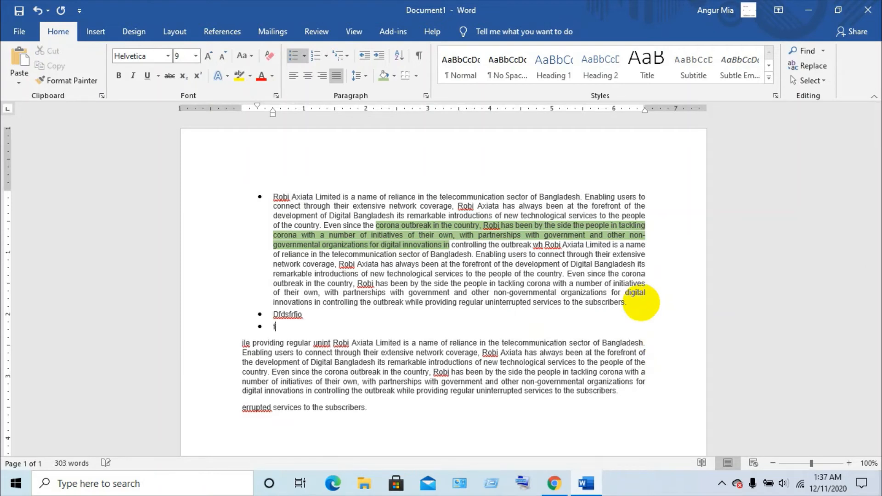
type("dufshydiuwe")
key("Return")
type("fe")
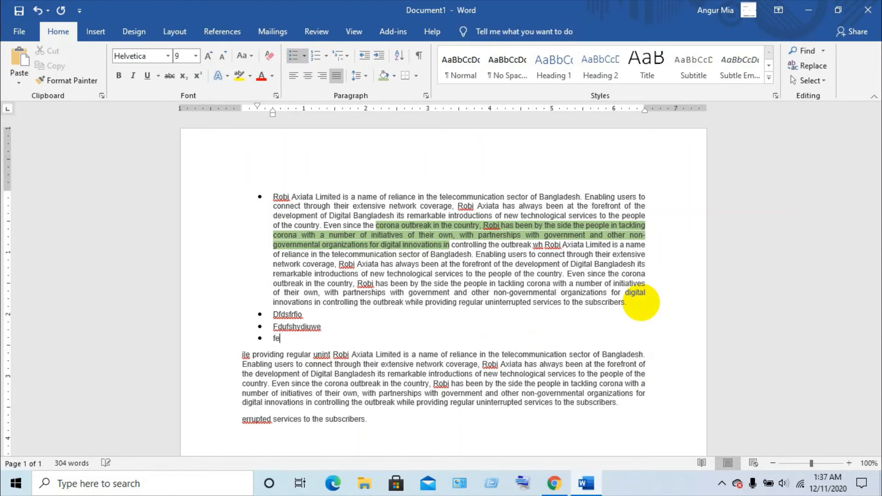
type("ruew")
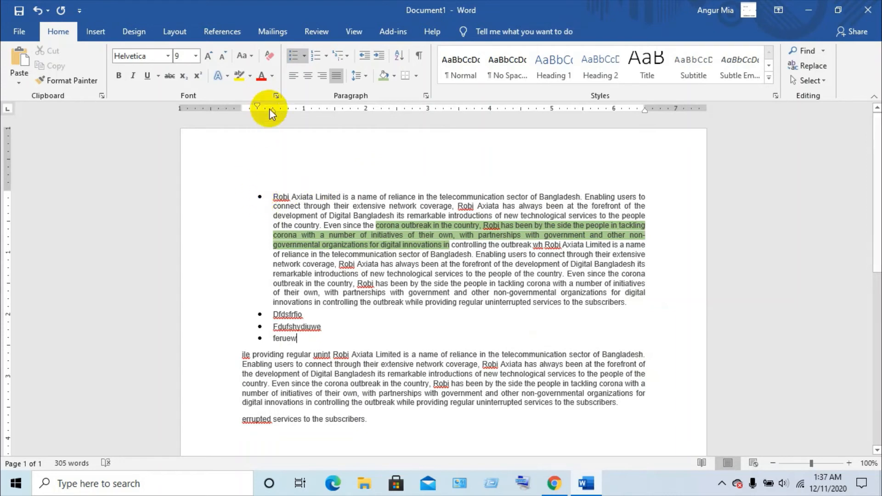
Try moving the "feruew" bullet to the sixth list level and undo that change.
left_click(304, 57)
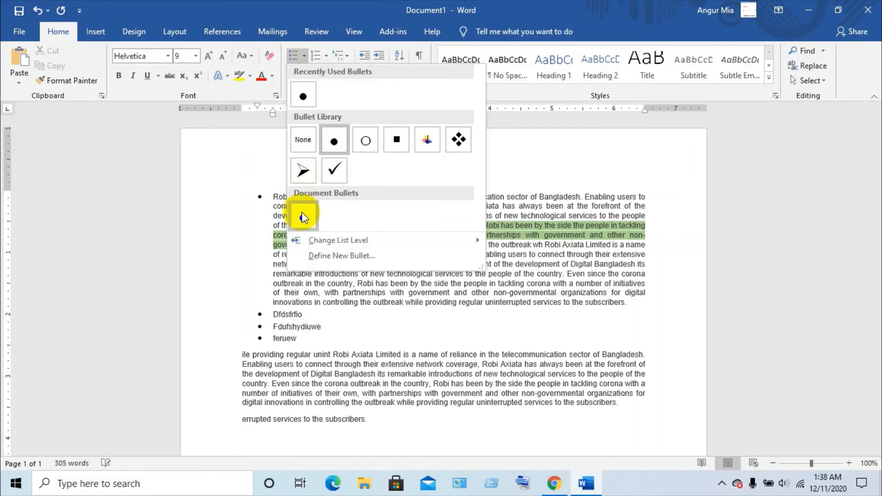
mouse_move(332, 241)
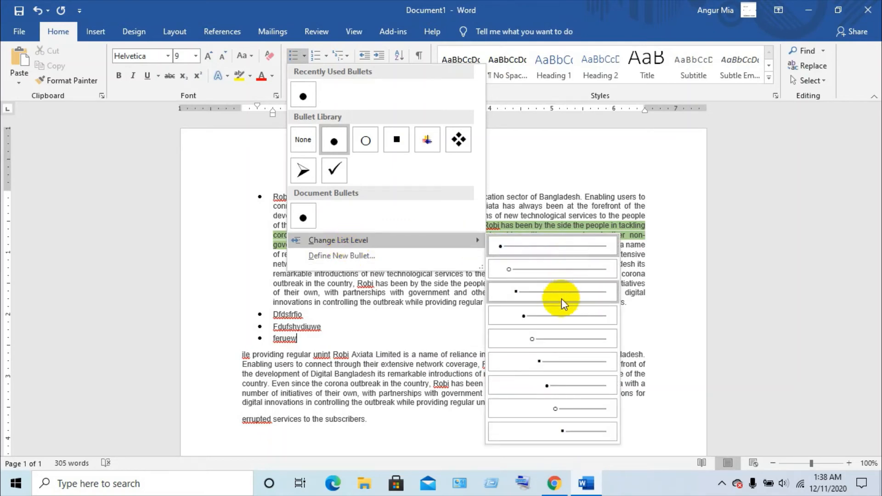
left_click(550, 361)
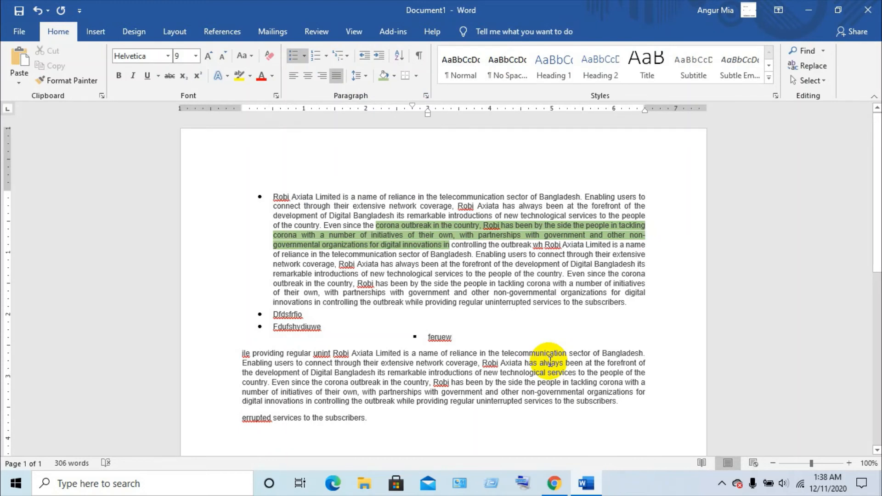
key("ctrl+z")
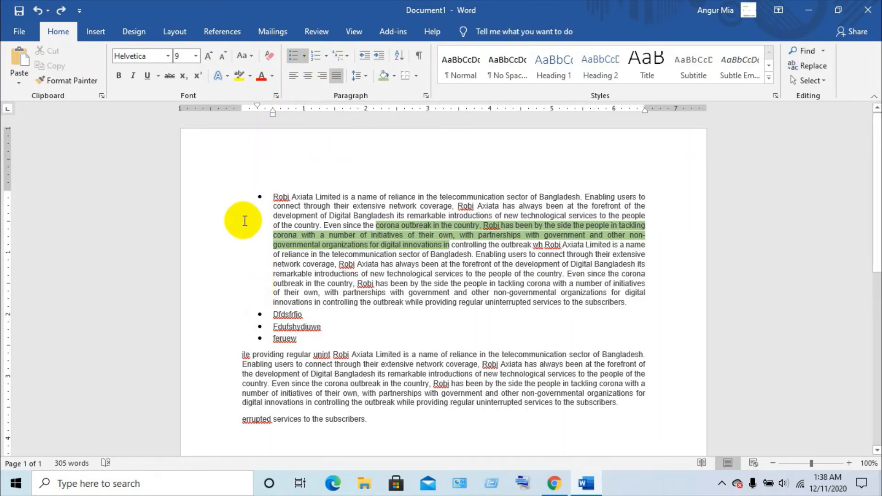
Undo the added bulleted items, the first paragraph's bullet and the column changes.
key("ctrl+z")
key("ctrl+z")
key("ctrl+z")
key("ctrl+z")
key("ctrl+z")
key("ctrl+z")
key("ctrl+z")
key("ctrl+z")
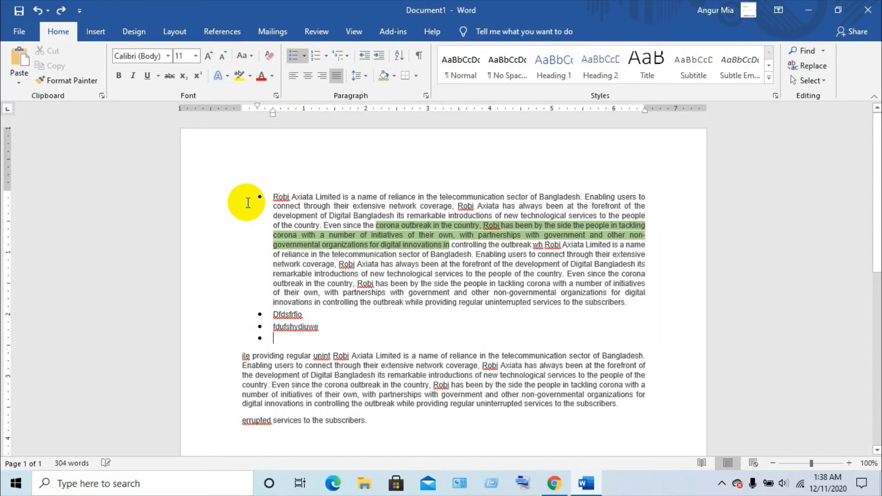
key("ctrl+z")
key("ctrl+z")
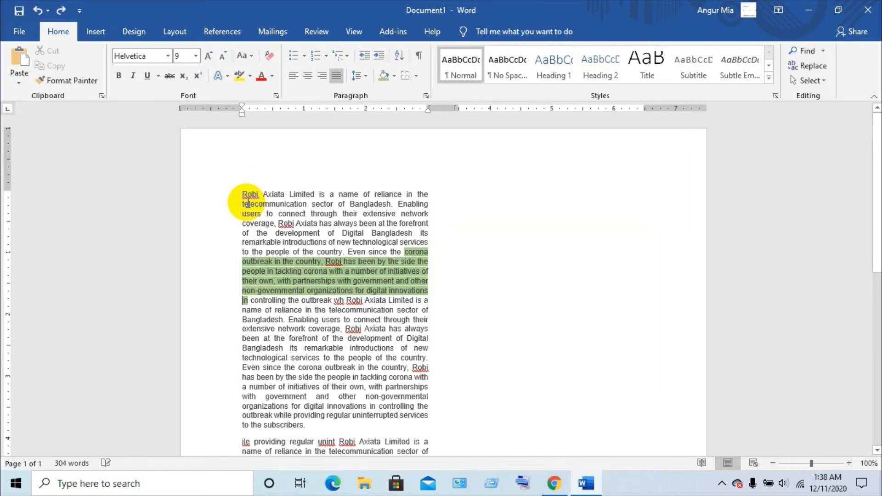
left_click(407, 416)
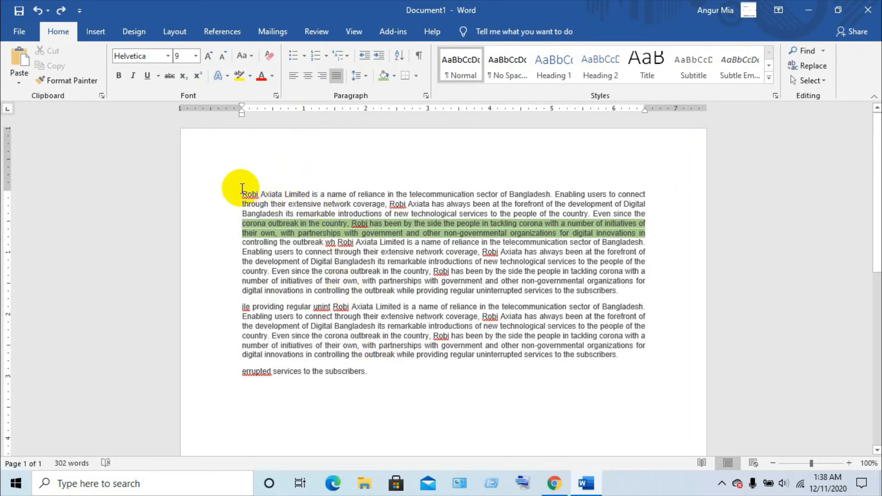
Turn all the paragraphs into a numbered list in the 1. 2. 3. format.
left_click_drag(230, 181, 370, 375)
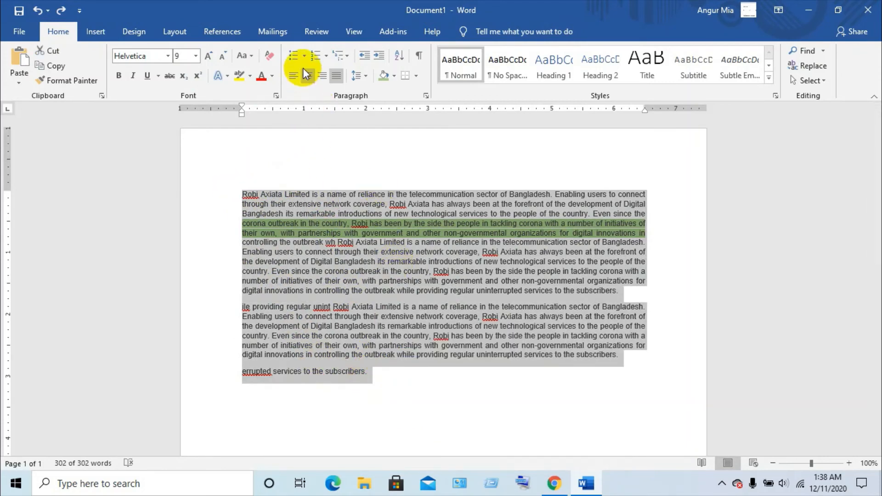
left_click(324, 58)
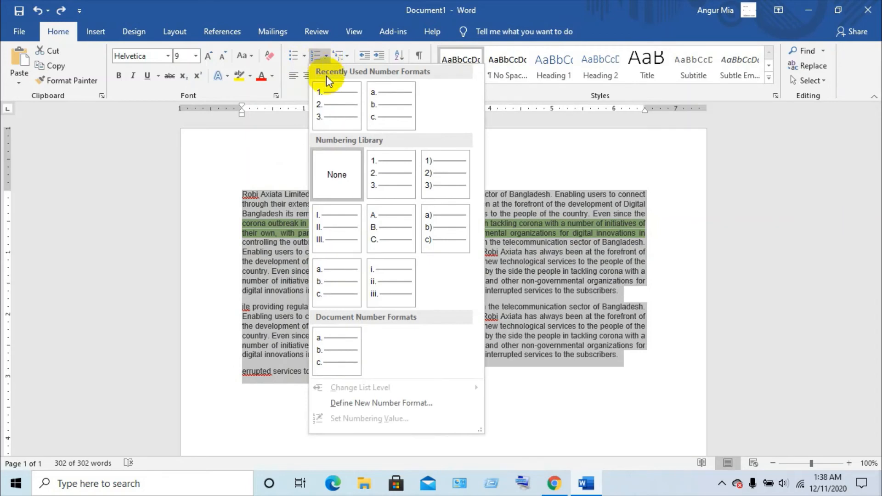
left_click(327, 99)
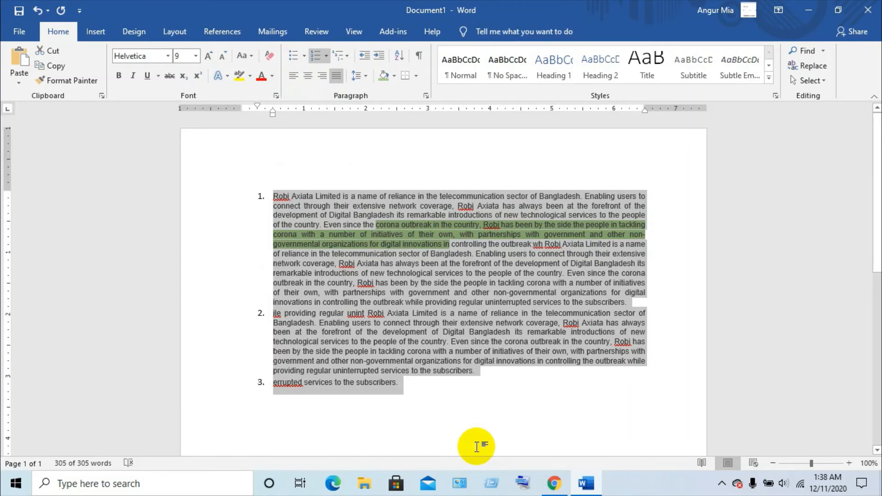
Add the items "Heloo" and "Bangladesh" plus an empty item at the end of the numbered list.
left_click(405, 381)
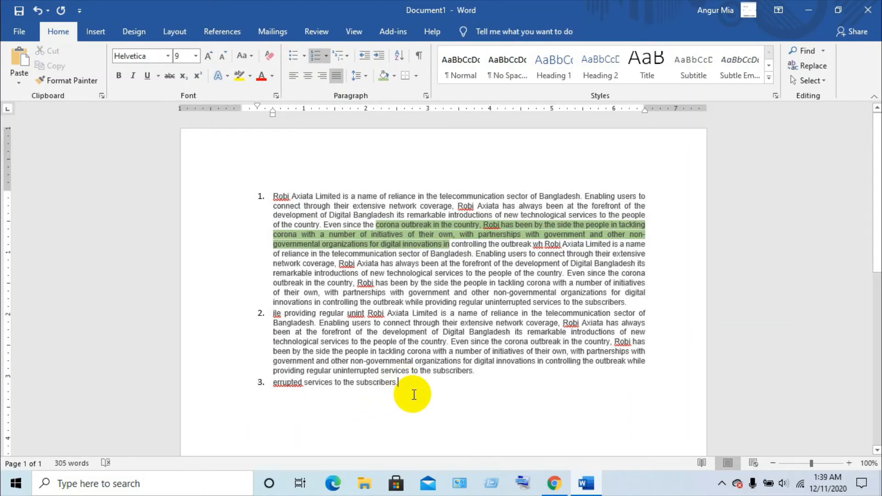
key("Return")
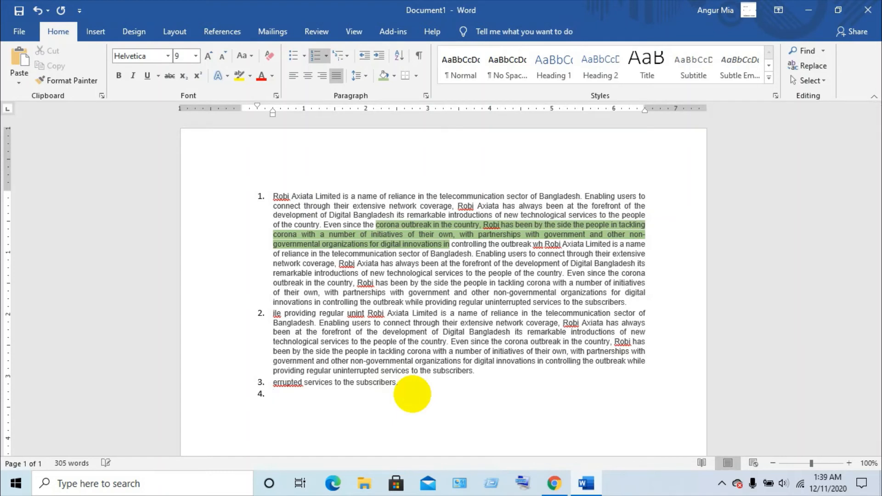
type("heloo")
key("Return")
type("bangladesh")
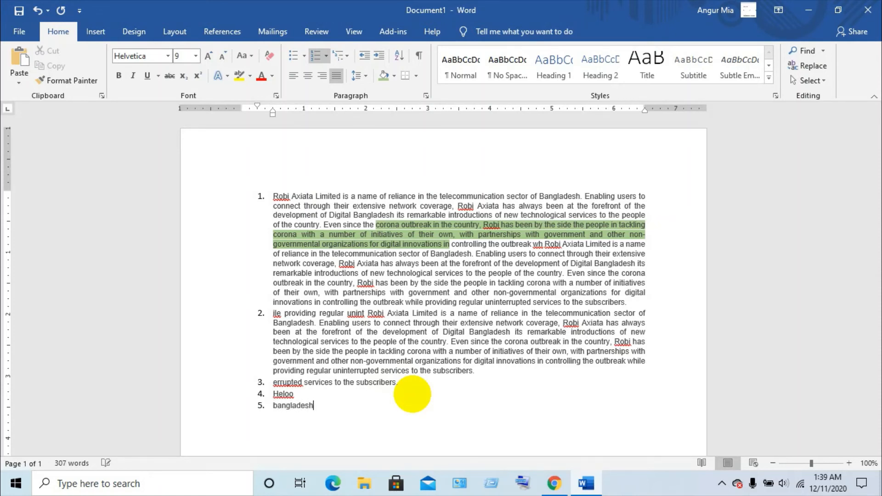
key("Return")
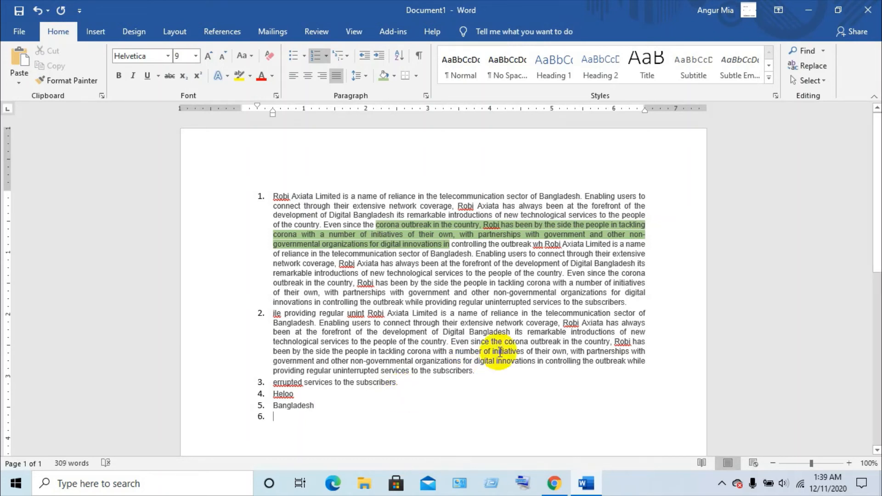
Select the numbered list from "Bangladesh" up to the first paragraph and preview other numbering formats without applying one.
left_click_drag(317, 423, 257, 205)
left_click(329, 57)
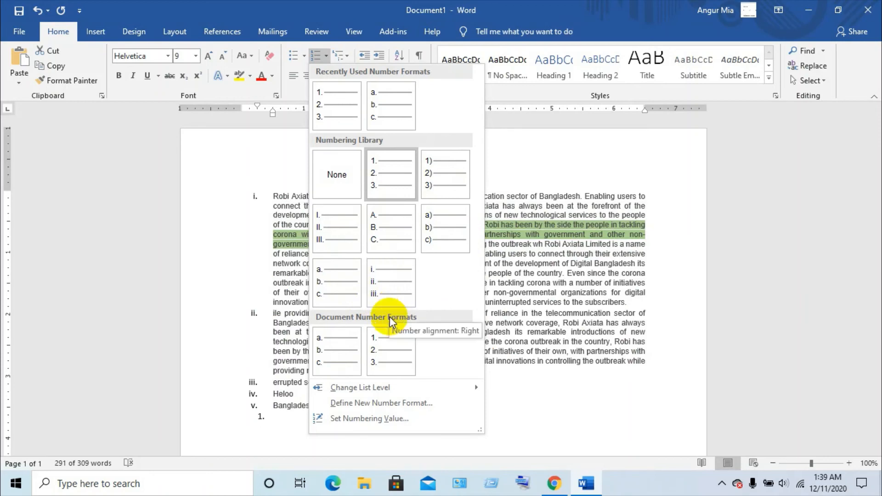
mouse_move(413, 393)
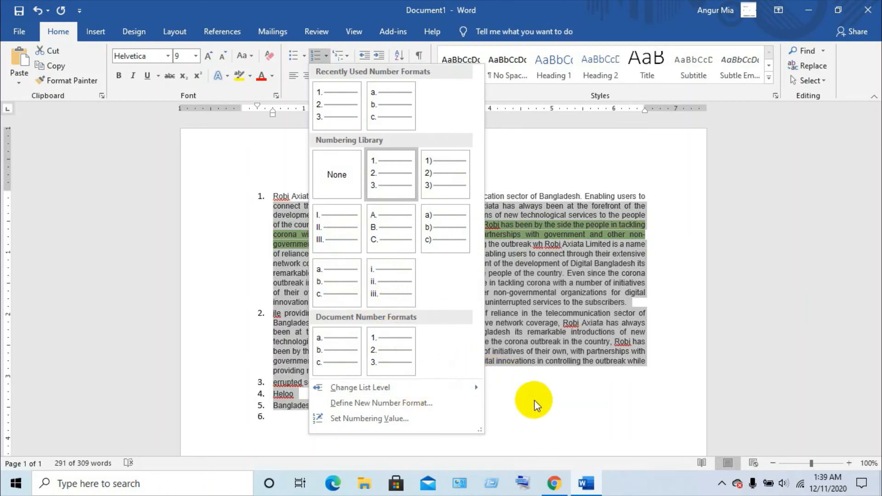
left_click(519, 169)
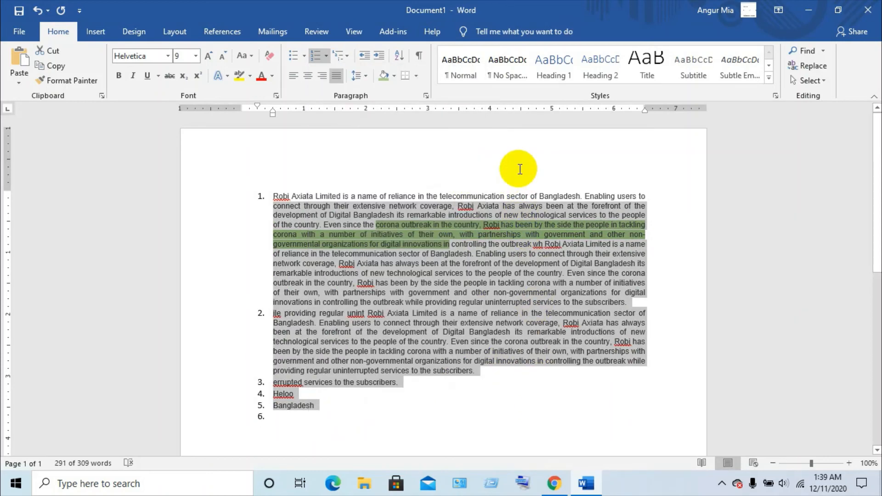
Open the multilevel list choices for the selected numbered list and look through the library's formats.
left_click(347, 57)
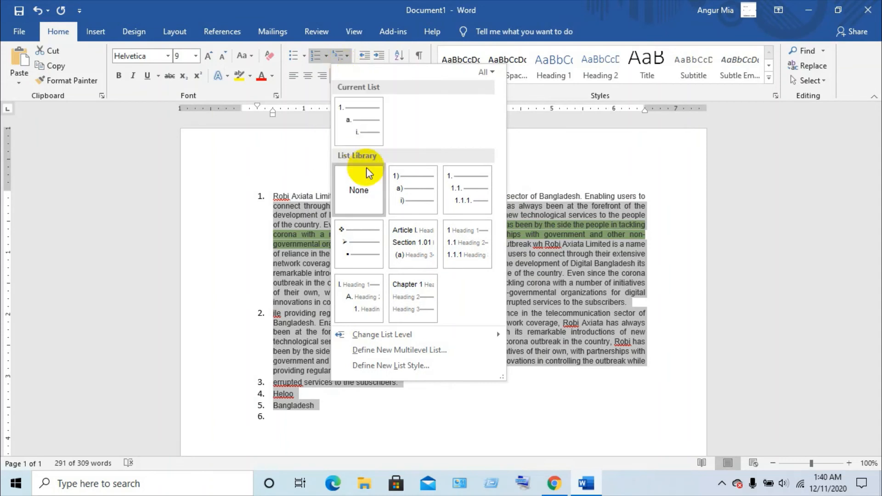
mouse_move(394, 283)
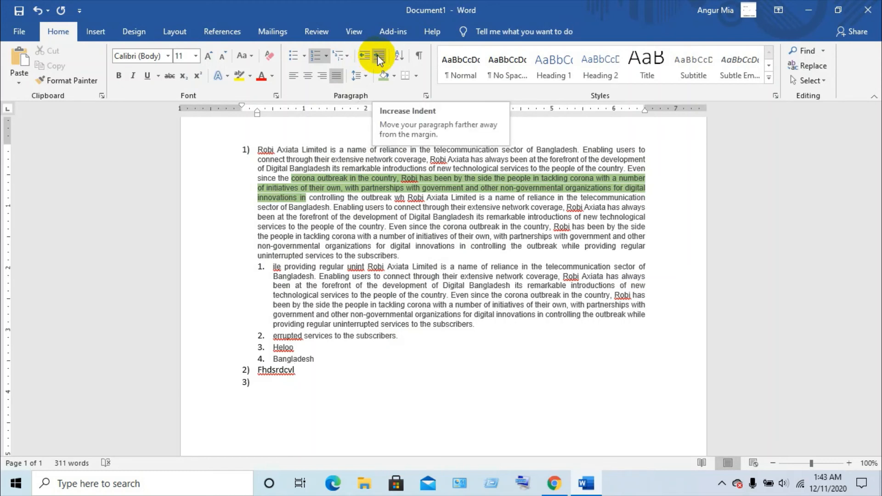
Reduce the indent of the nested 1. to 4. list, and increase it until its text starts at about 3 inches.
left_click(220, 191)
left_click(270, 277)
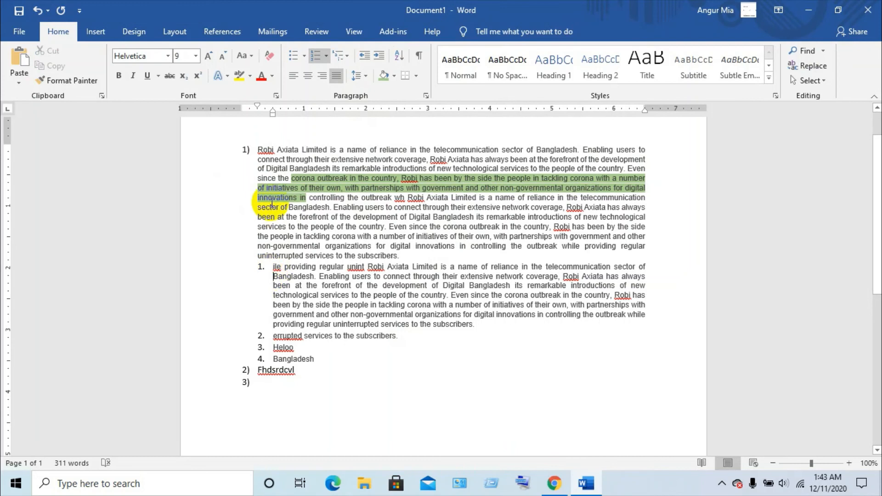
left_click(365, 56)
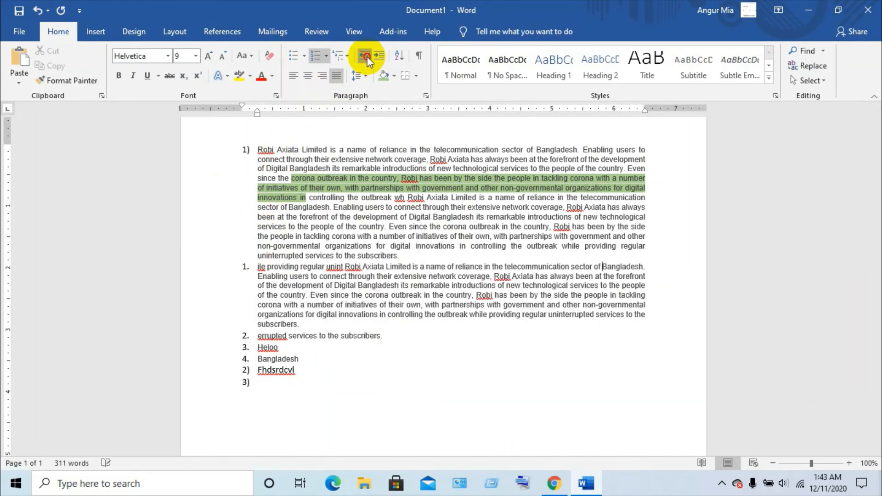
left_click(378, 56)
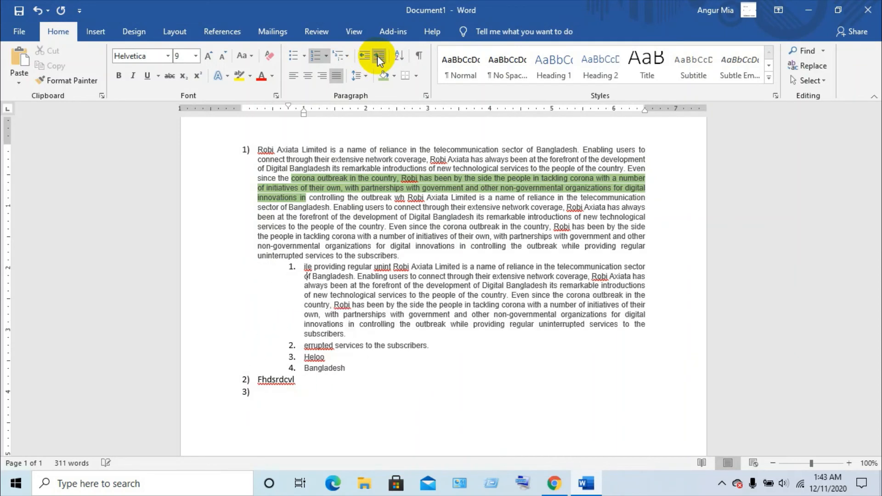
left_click(377, 56)
left_click(377, 56)
left_click(377, 56)
left_click(376, 57)
left_click(377, 56)
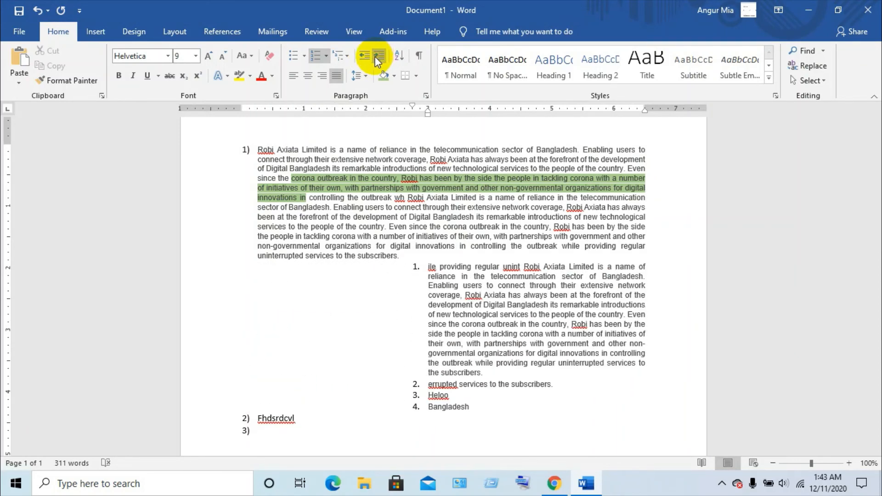
Decrease the nested list's indent step by step until its text starts at about 0.5 inch.
left_click(369, 57)
left_click(370, 57)
left_click(369, 57)
left_click(369, 57)
left_click(369, 57)
left_click(369, 57)
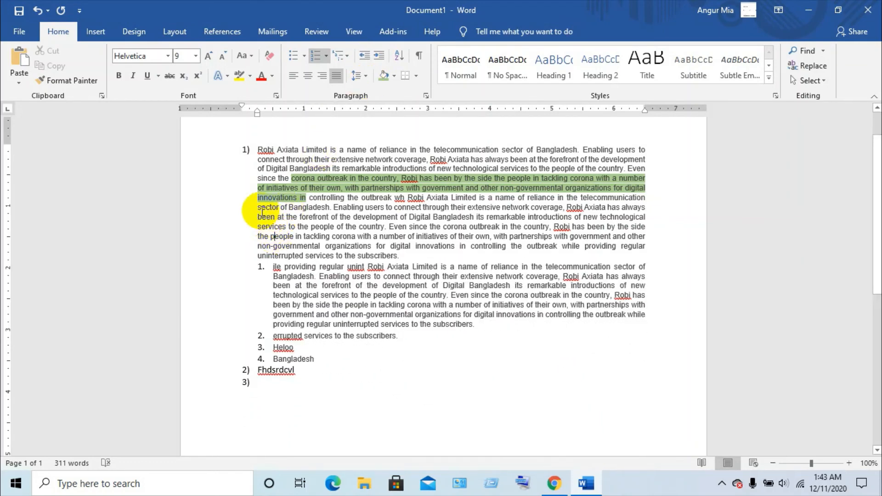
Increase the indent of the top-level 1) 2) 3) items until their text starts at about 1.75 inches.
left_click(256, 152)
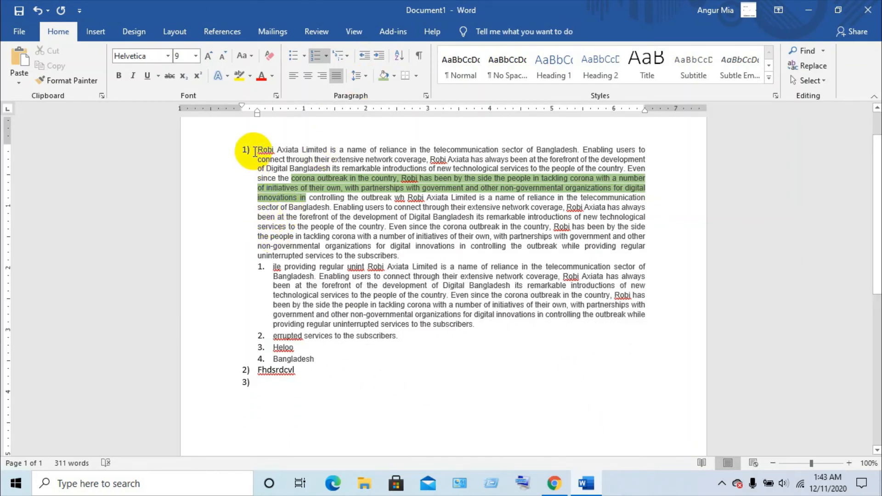
left_click(376, 54)
left_click(376, 54)
left_click(376, 54)
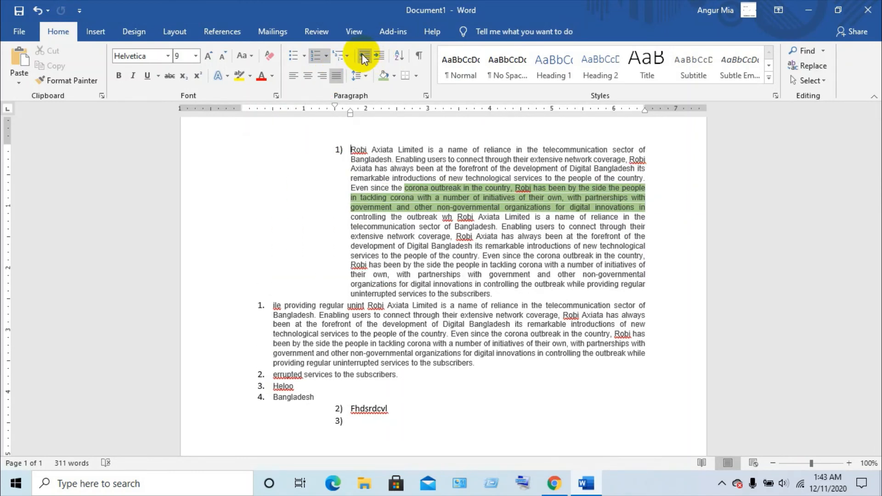
Decrease the indent of the top-level 1) 2) 3) items step by step back toward the margin.
left_click(364, 56)
left_click(364, 56)
left_click(364, 56)
left_click(364, 56)
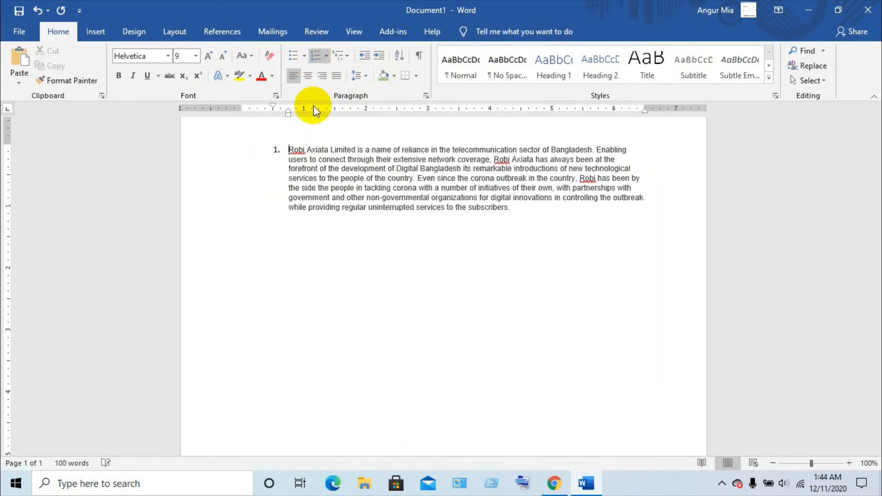
Add the items "Ddewerwucr" and "banglade" to the numbered list after the Robi Axiata paragraph.
left_click(526, 211)
key("Return")
type("doe")
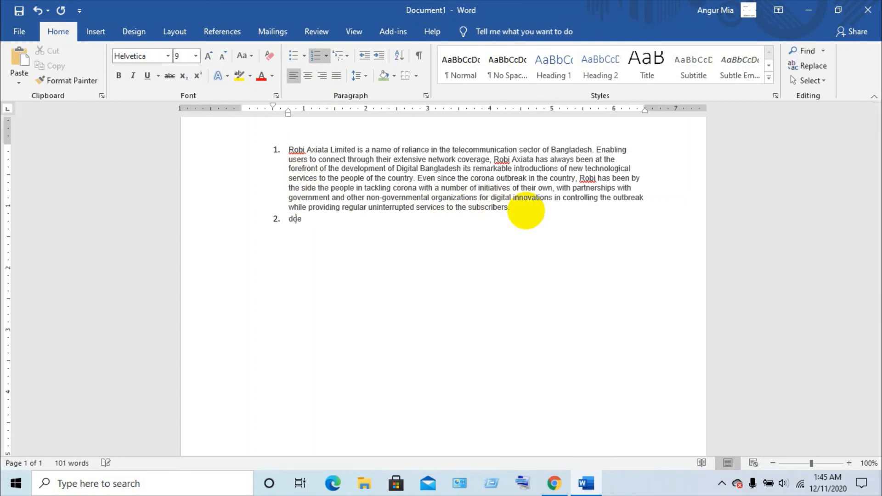
type("werwucr")
key("Return")
type("ba")
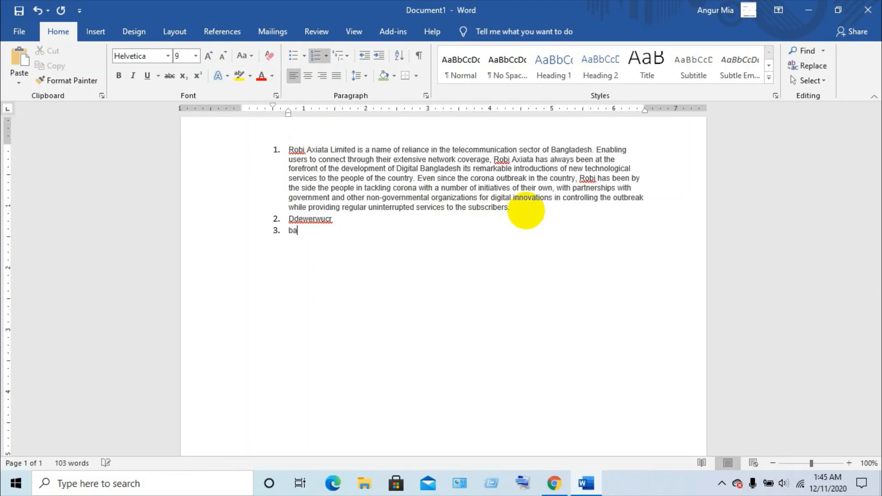
type("nglade")
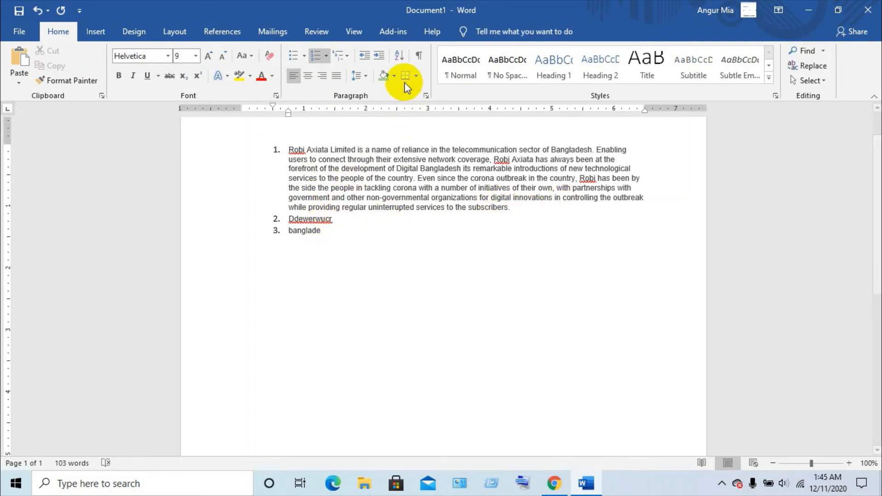
Sort the numbered list by paragraphs as text in descending order, with no header row.
left_click(399, 55)
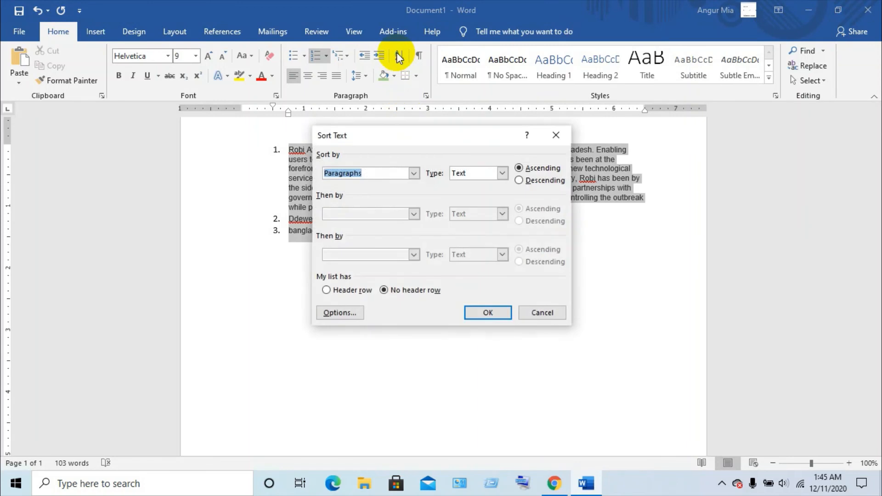
left_click(519, 180)
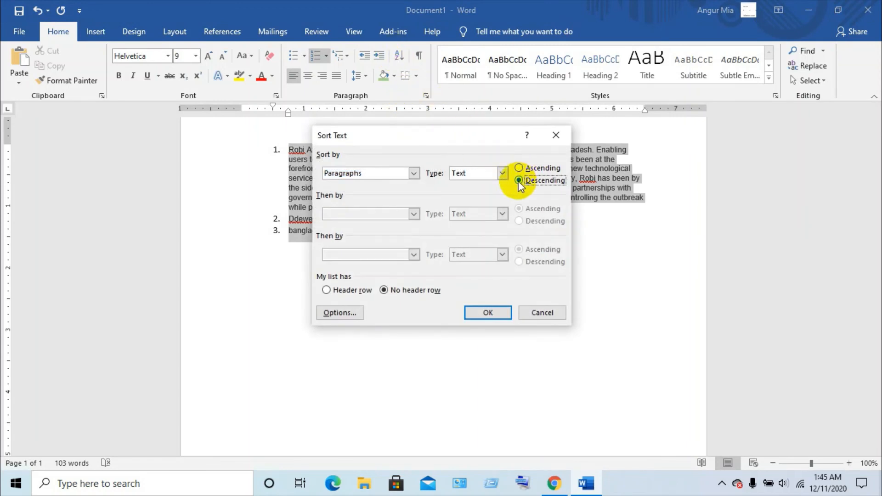
left_click(487, 312)
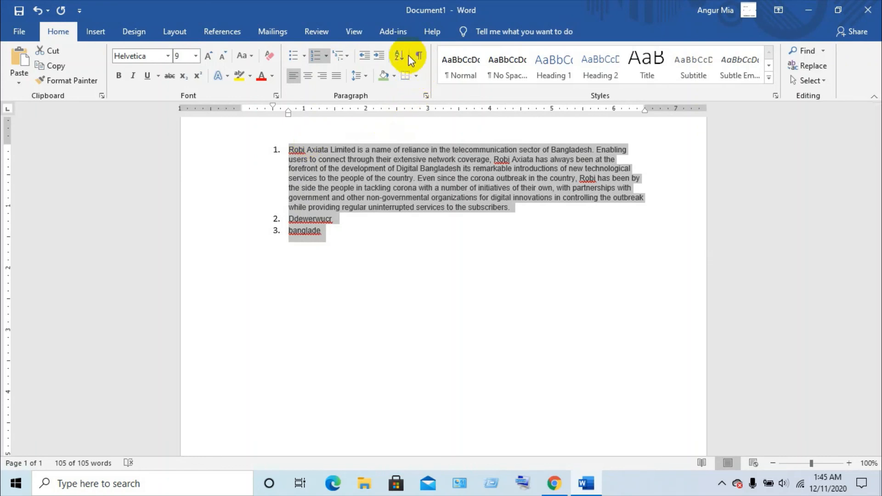
Sort the numbered list by paragraphs as text in ascending order.
left_click(397, 56)
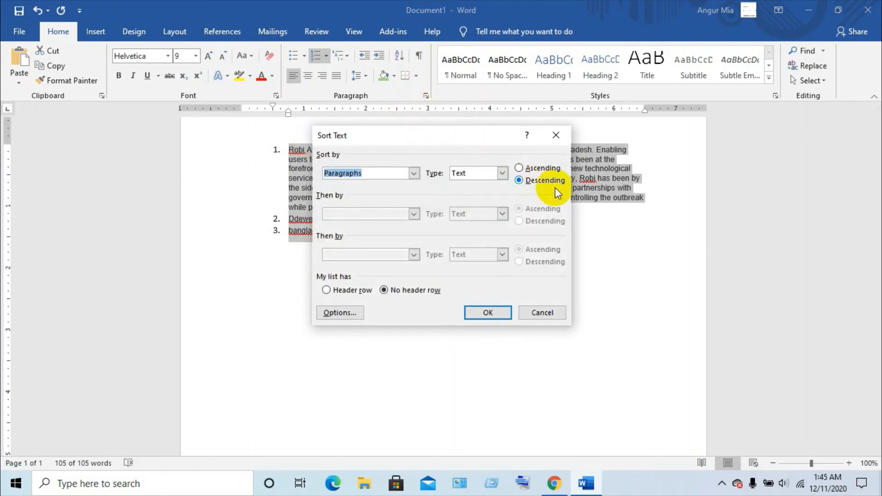
left_click(523, 169)
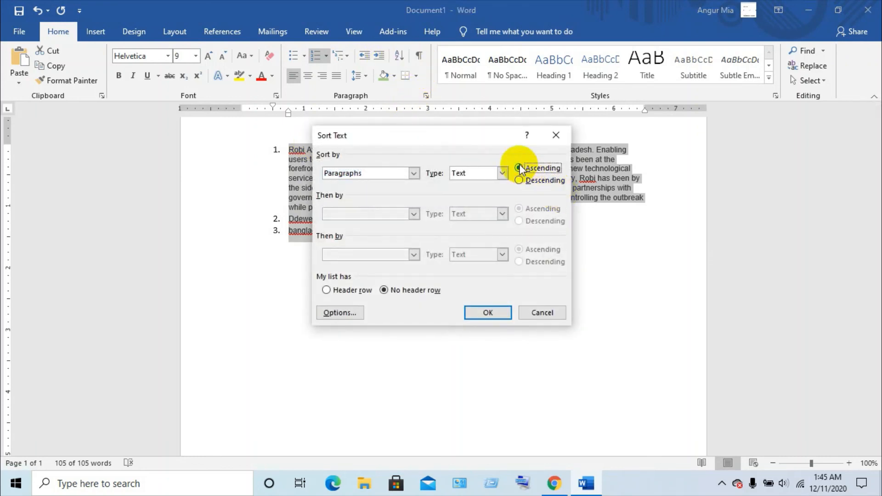
left_click(479, 312)
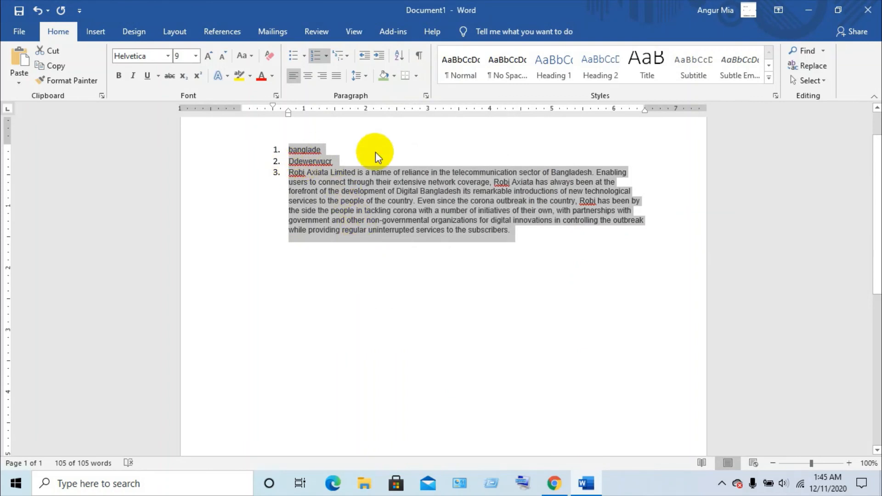
Sort the numbered list again by paragraphs as text, this time in descending order.
left_click(399, 56)
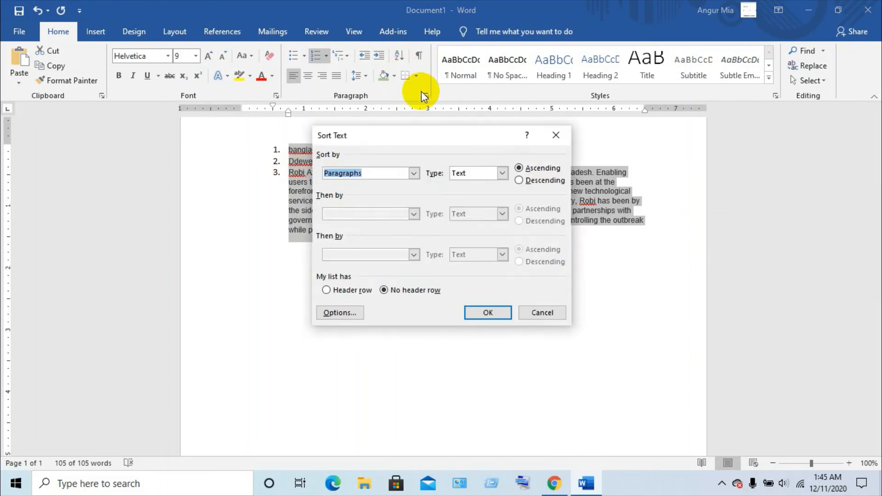
left_click(520, 180)
left_click(493, 315)
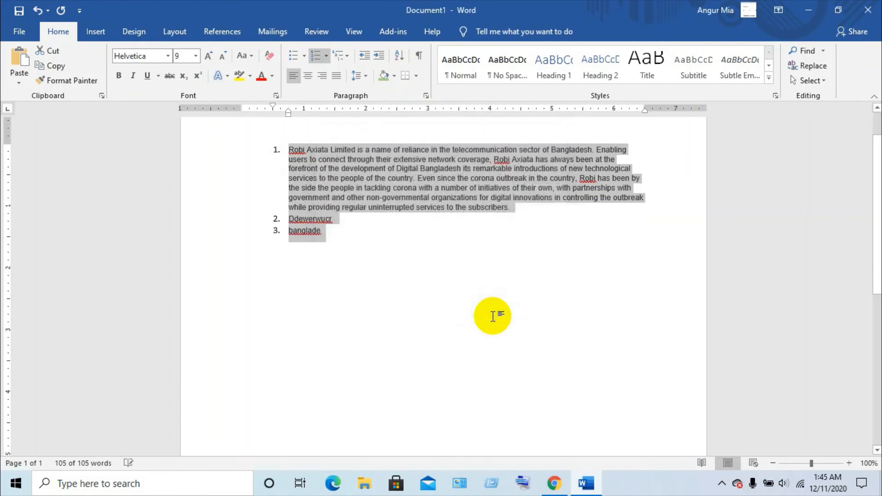